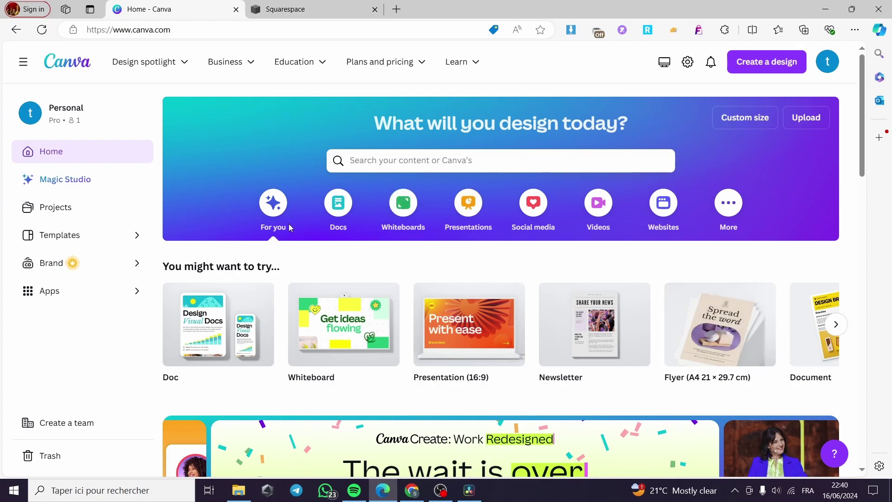
Search the Canva templates for "powerpoint".
left_click(357, 162)
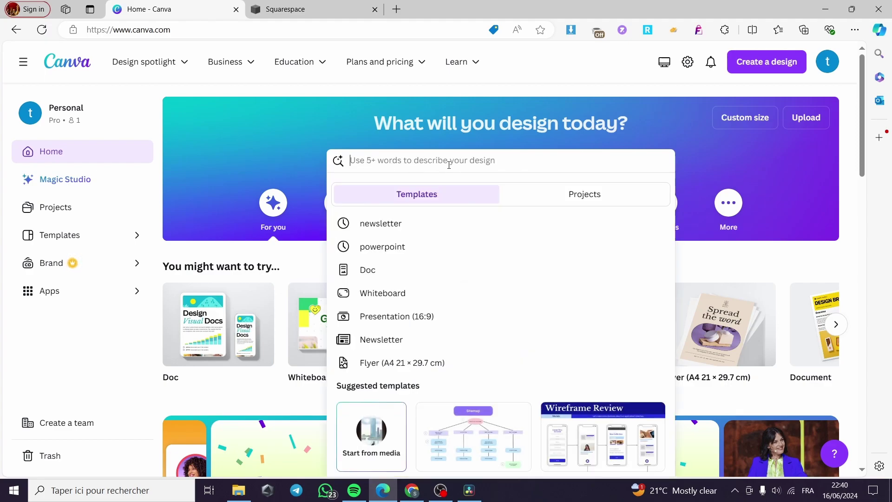
type("p")
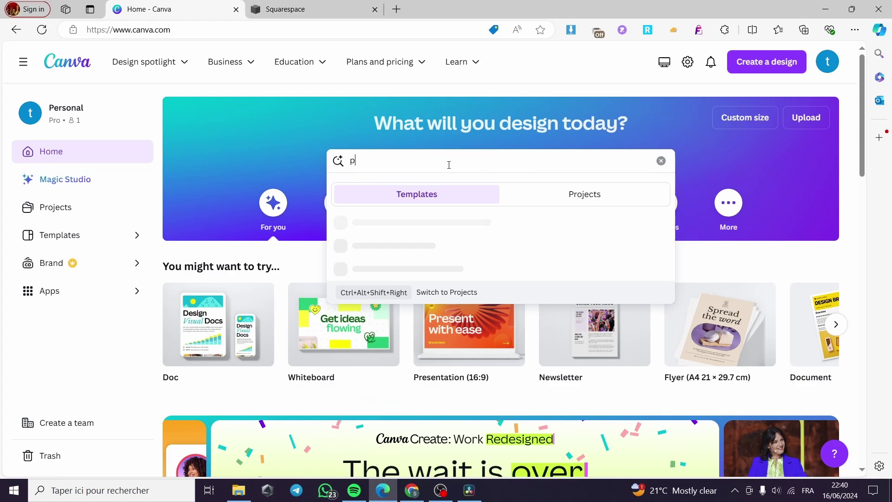
type("oiwer")
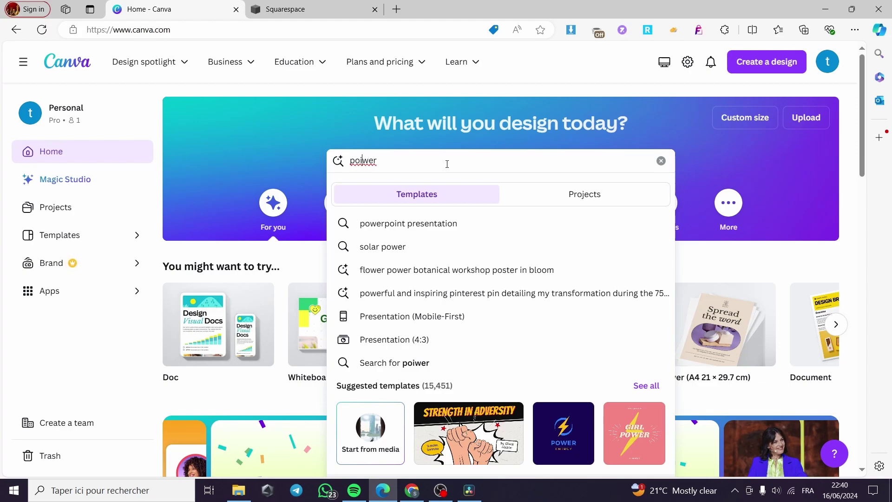
key("BackSpace")
type("point")
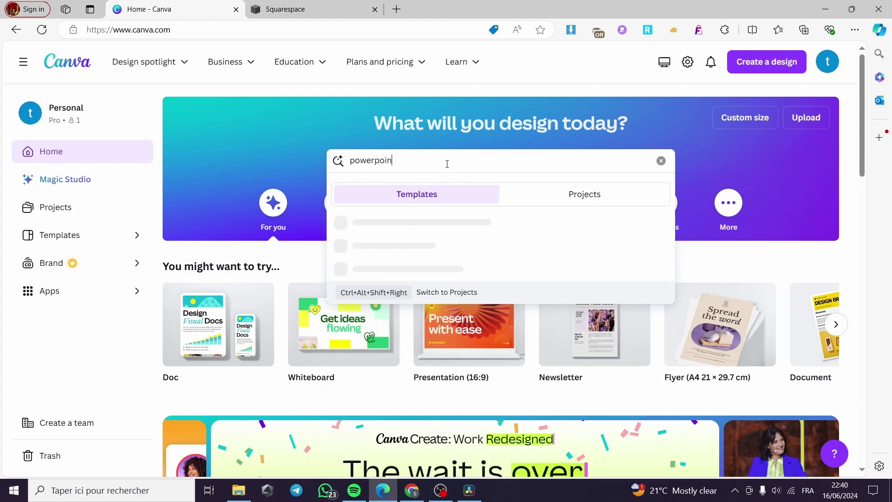
key("Return")
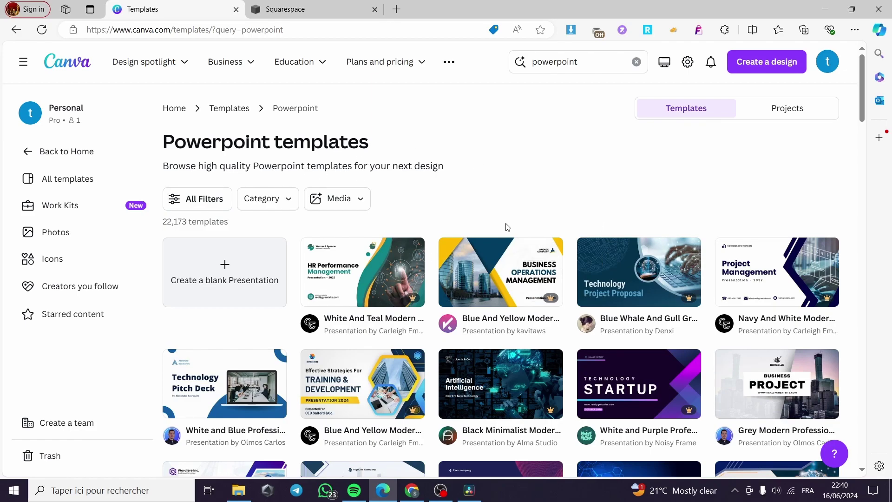
Browse the Powerpoint templates and create a blank presentation instead of using one of them.
scroll(504, 227, "down", 2)
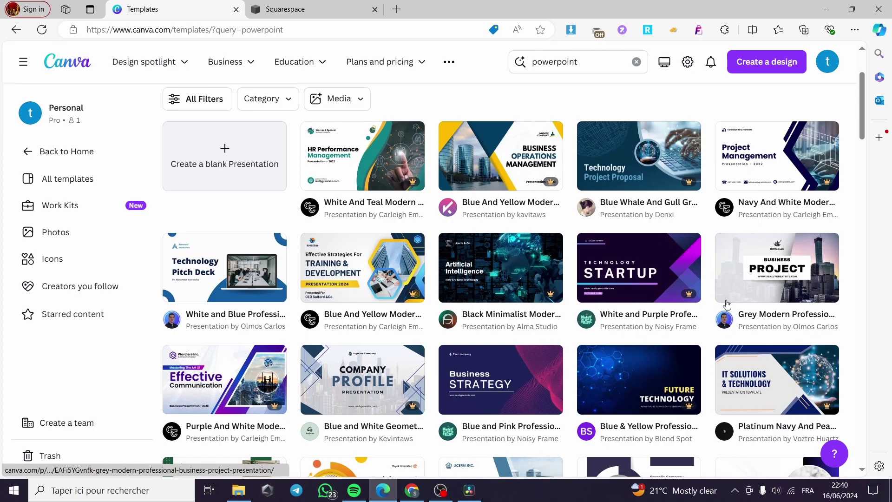
scroll(636, 316, "down", 3)
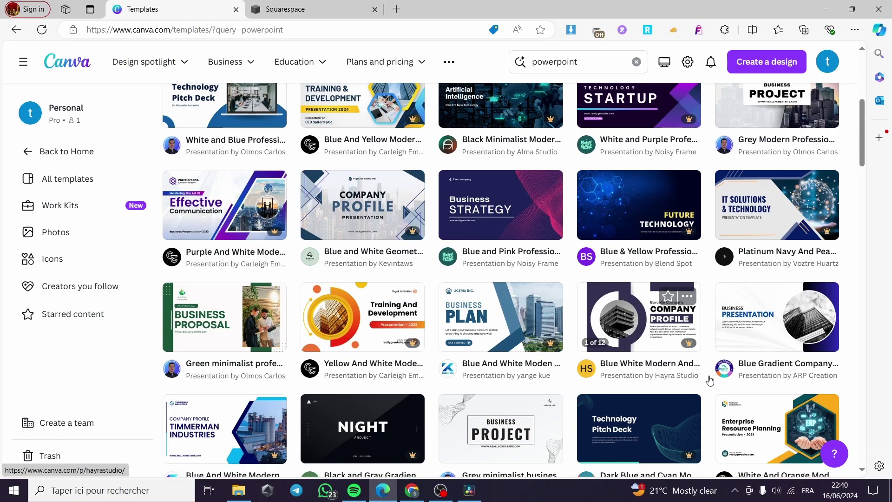
scroll(681, 333, "up", 5)
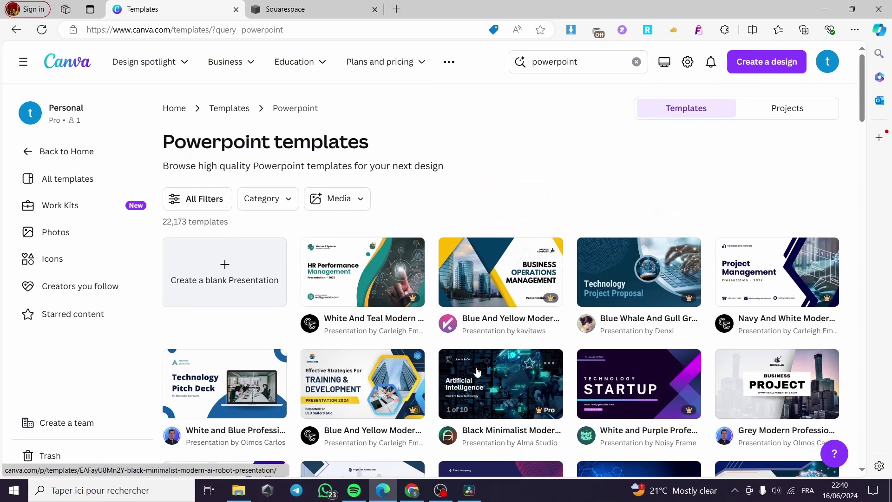
left_click(214, 281)
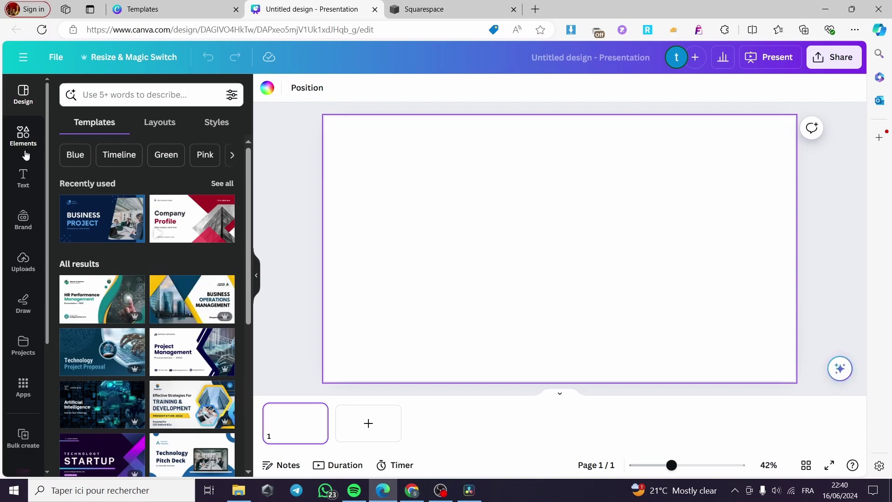
Search the elements for "kids" and place the graphic of the boy in the green shirt in the slide's lower right corner.
left_click(28, 136)
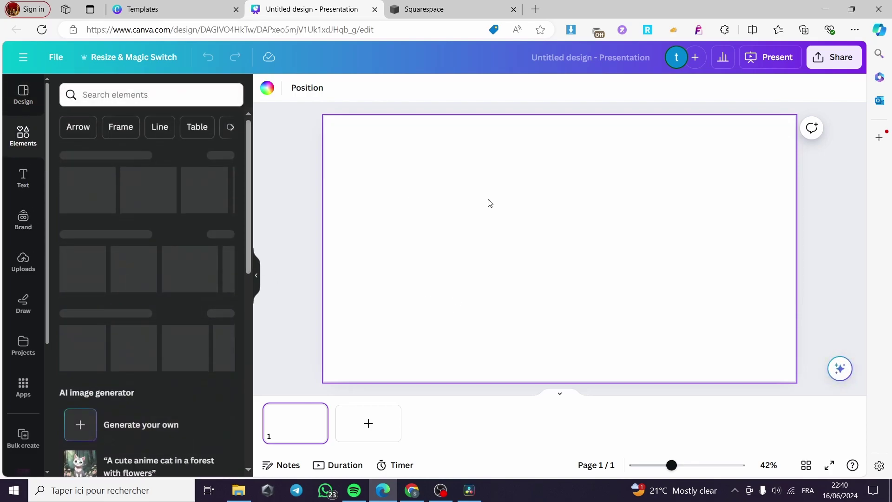
left_click(137, 94)
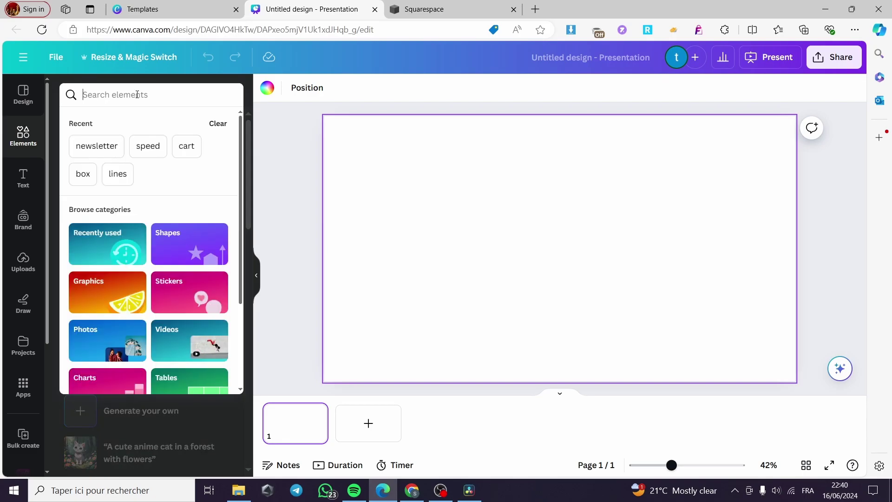
type("kids")
key("Return")
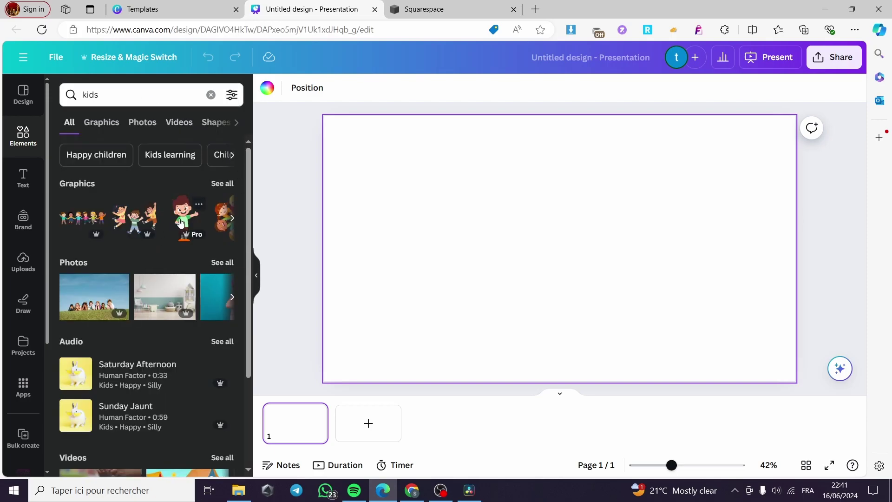
left_click(182, 223)
left_click_drag(590, 300, 598, 315)
left_click_drag(569, 280, 765, 346)
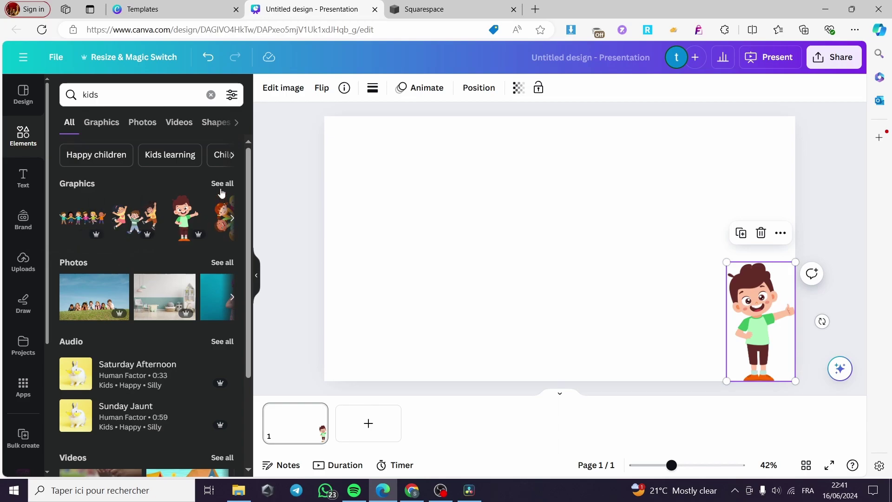
Add the colorful bunting graphic from the full kids graphics results and place it along the slide's top edge.
left_click(221, 186)
scroll(217, 263, "down", 2)
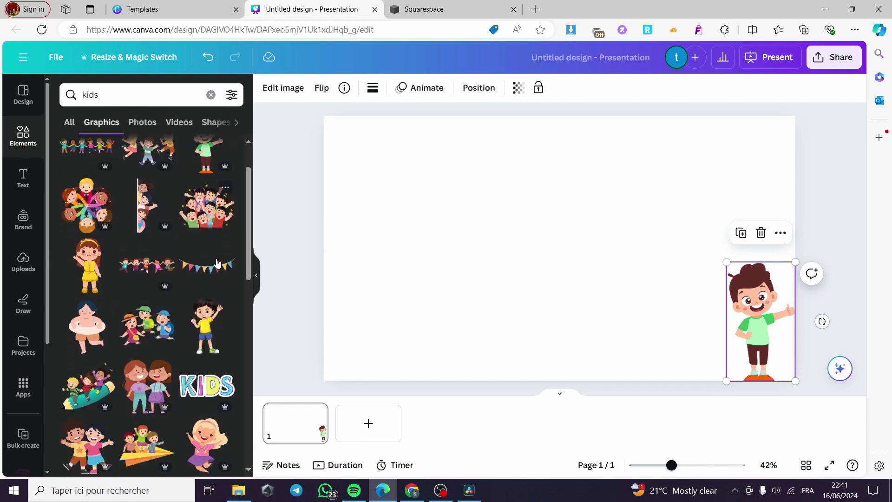
left_click(217, 263)
left_click_drag(768, 308, 692, 262)
left_click_drag(591, 254, 634, 179)
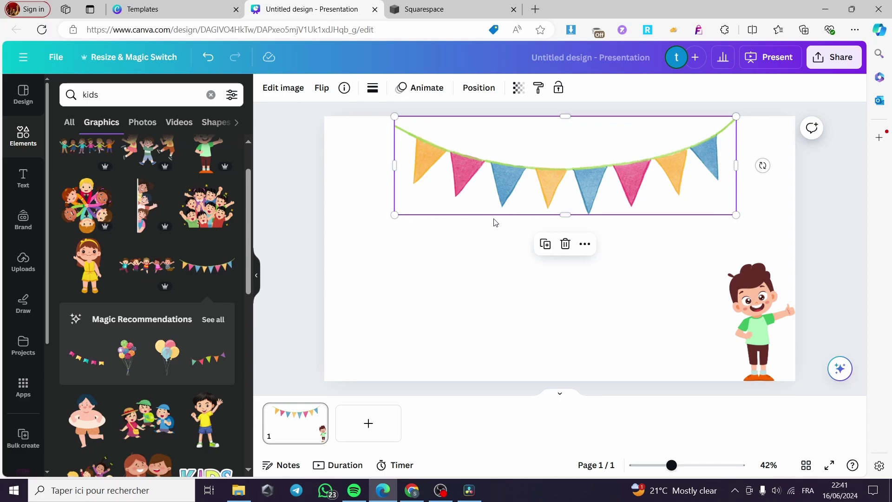
Tilt the bunting slightly clockwise and reposition it near the top of the slide.
left_click(464, 243)
left_click(549, 182)
left_click(607, 267)
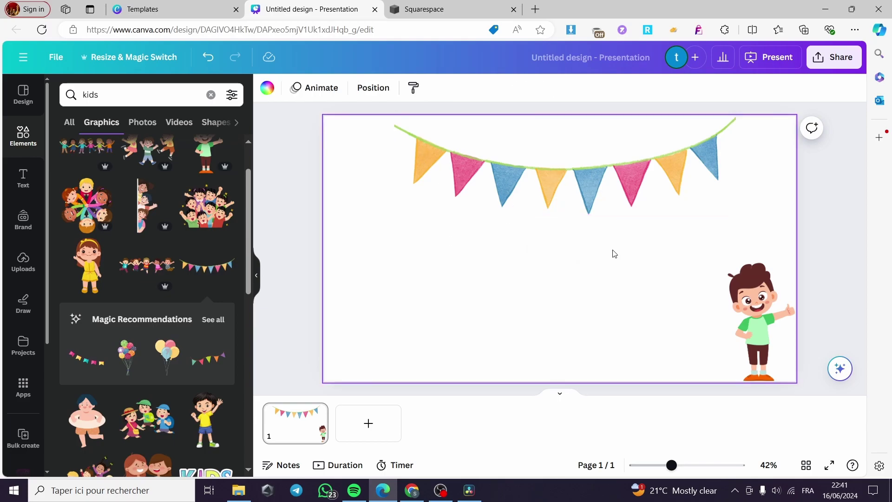
left_click_drag(612, 177, 603, 211)
left_click_drag(559, 274, 550, 272)
left_click_drag(554, 224, 563, 194)
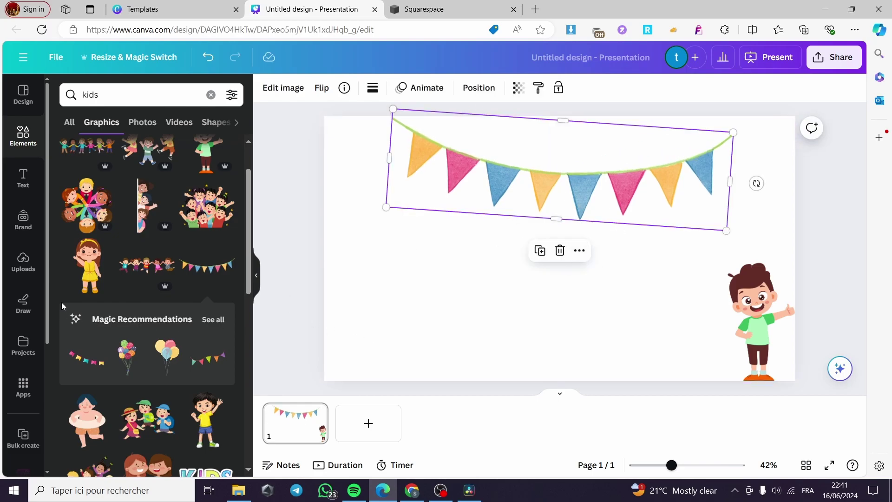
Add the colorful "KIDS" lettering graphic and place it in the slide's lower left corner.
scroll(103, 282, "down", 3)
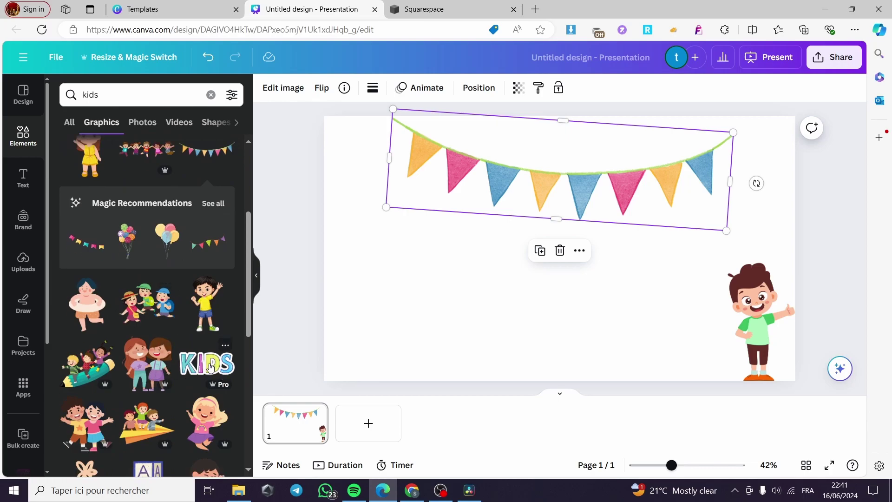
left_click(211, 367)
left_click_drag(652, 283, 634, 279)
left_click_drag(576, 255, 436, 357)
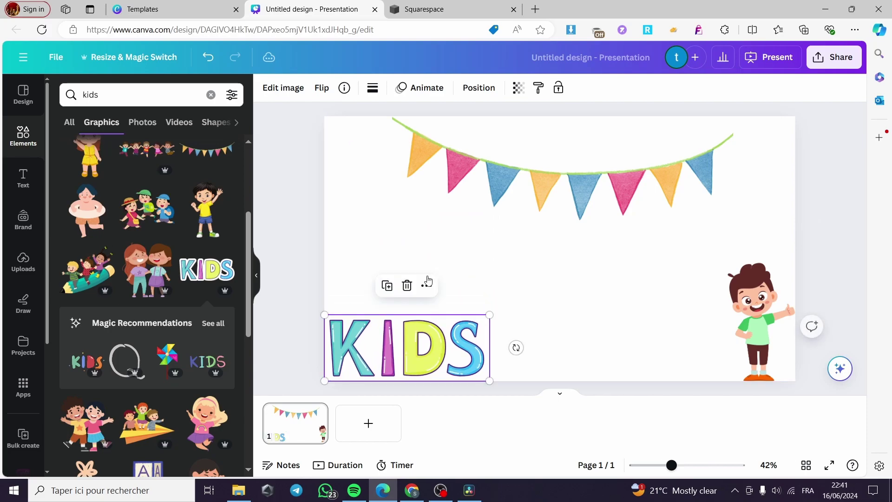
Try the orange photo color as the slide background, settling on the pink #ef7396.
left_click(421, 234)
left_click(267, 88)
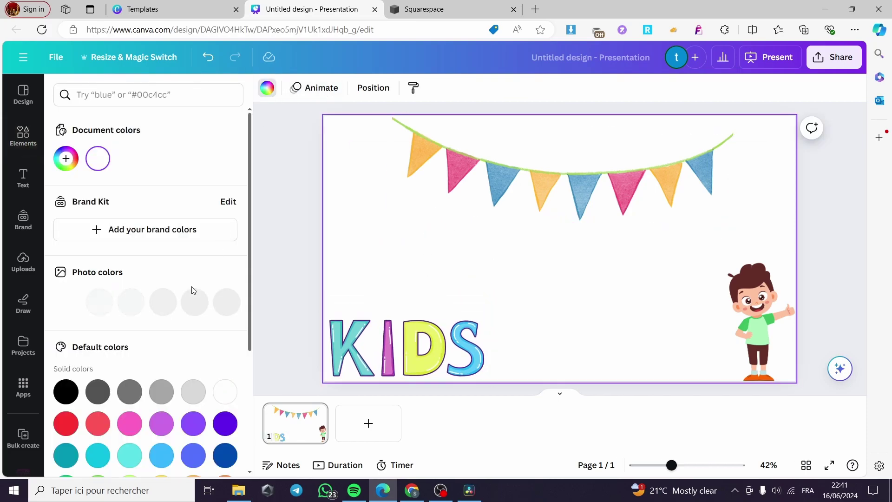
scroll(195, 336, "down", 3)
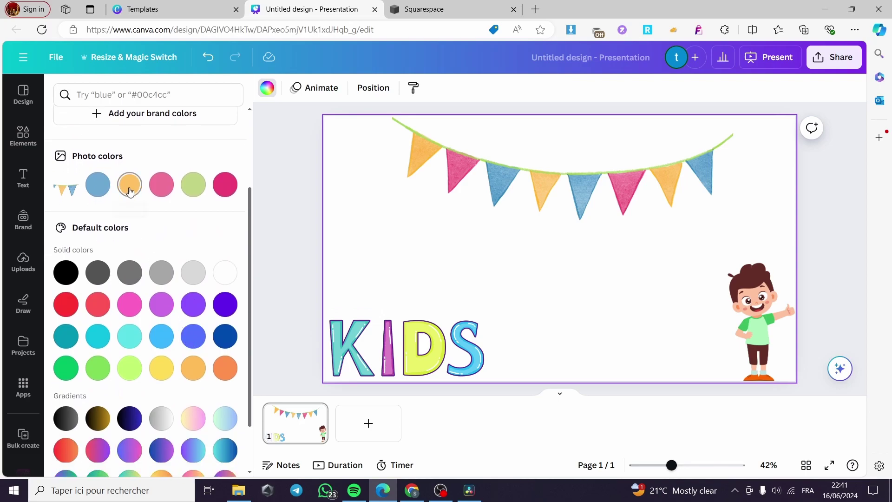
left_click(130, 184)
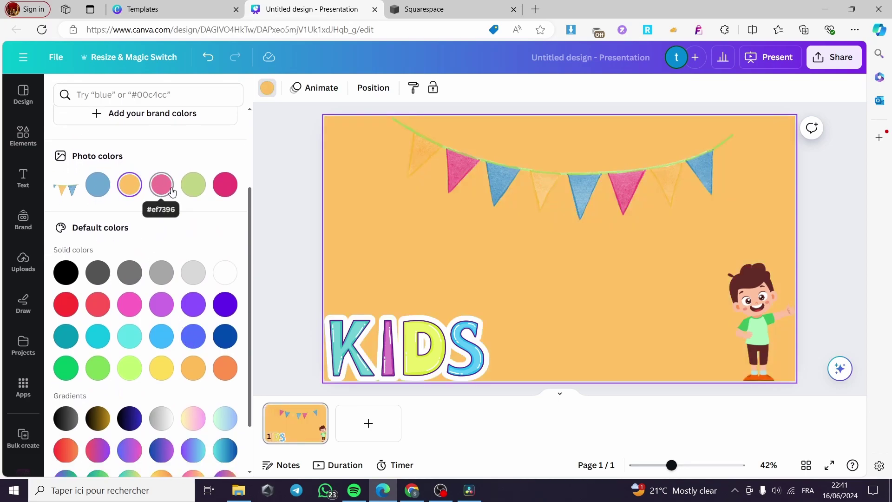
left_click(166, 189)
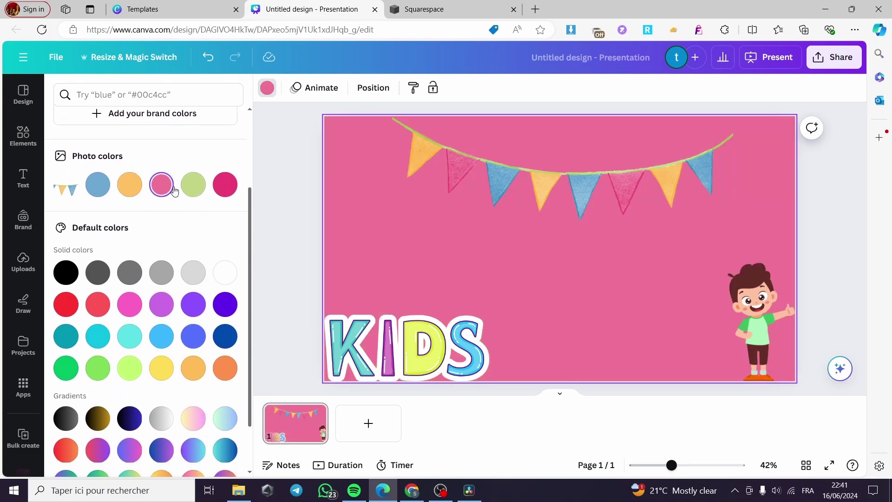
Search the graphics for "animals" and place the green turtle at the slide's bottom edge beside the boy.
left_click(24, 134)
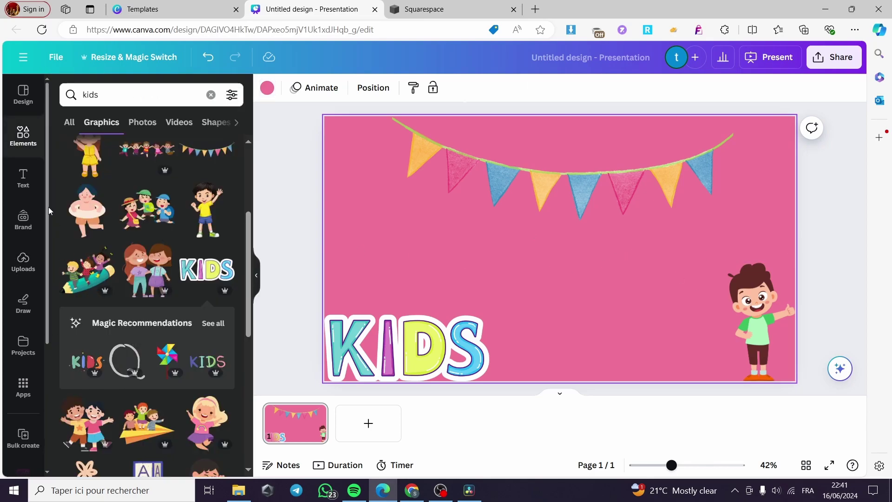
left_click(211, 95)
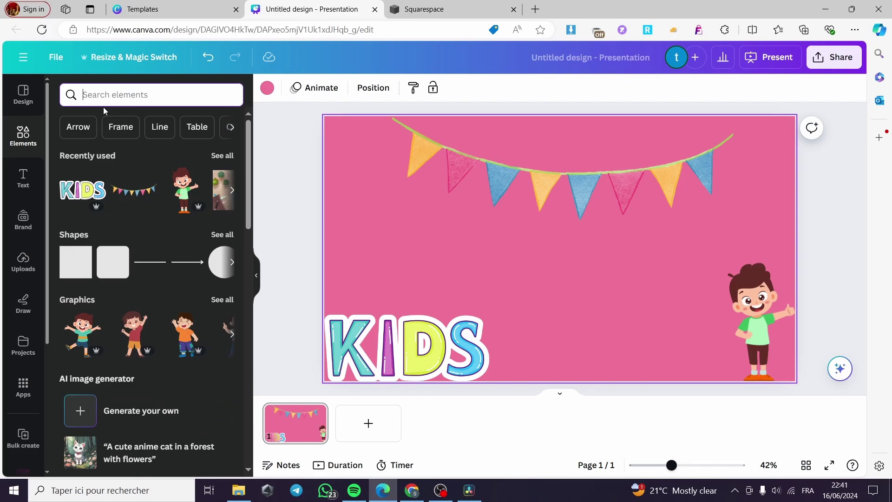
type("animas")
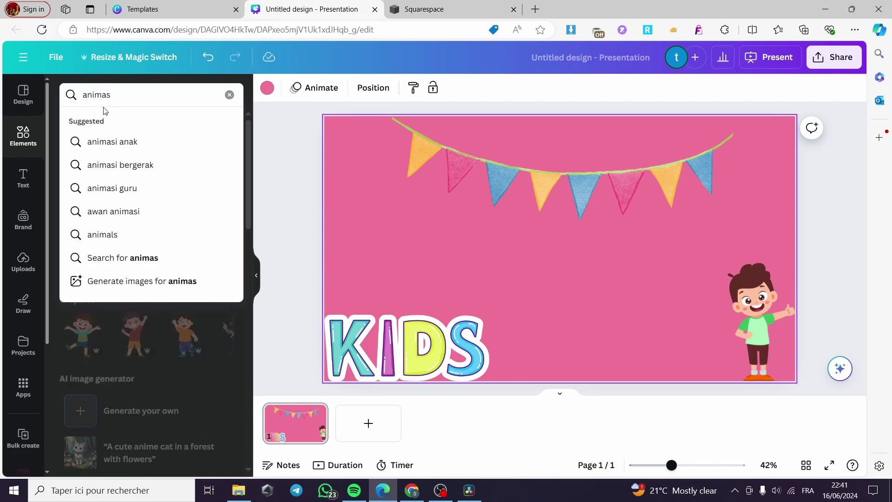
type("l")
key("Return")
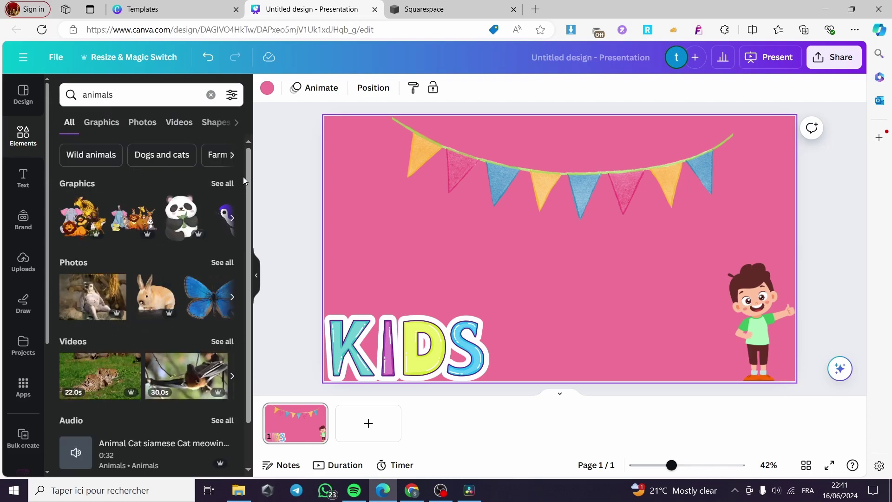
left_click(222, 183)
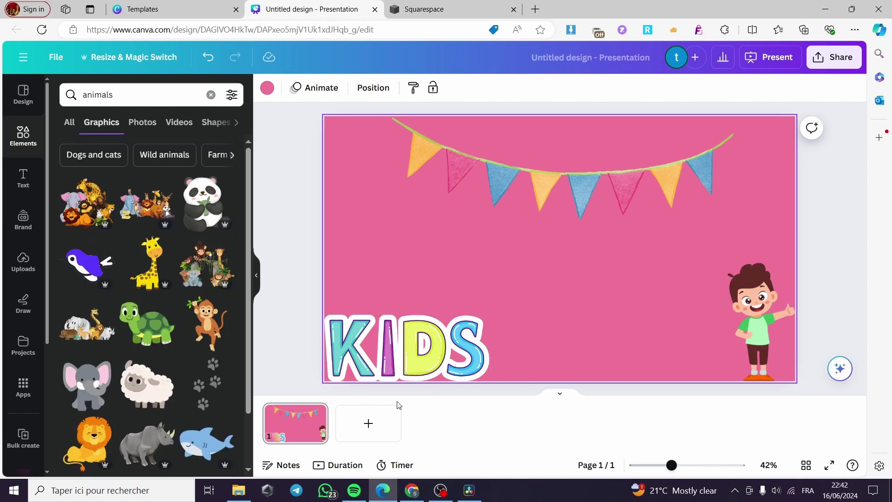
left_click(147, 325)
left_click_drag(627, 302, 704, 366)
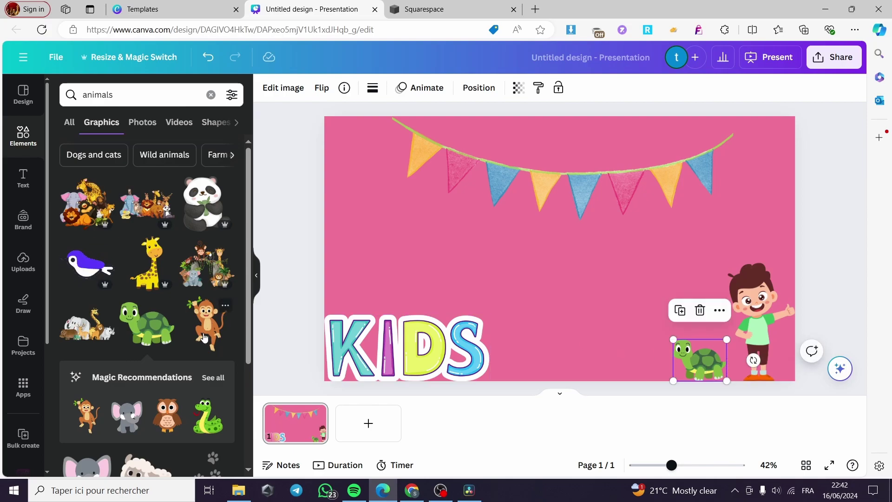
Add the animal group with elephant and giraffe, shrink it, and place it between the KIDS lettering and the turtle.
left_click(88, 333)
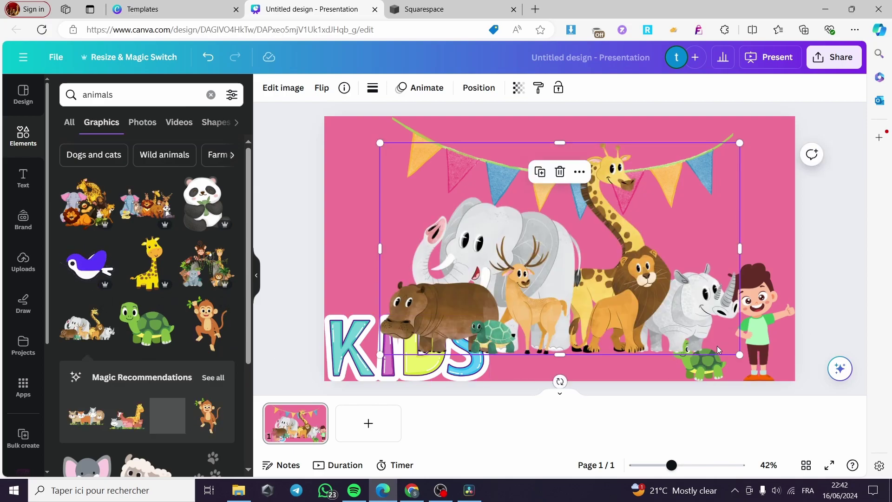
left_click_drag(741, 355, 530, 292)
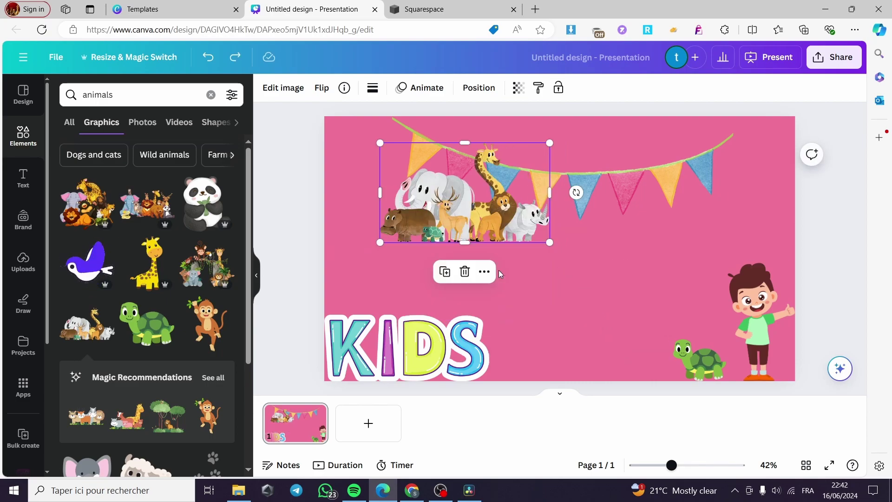
left_click_drag(499, 209, 613, 342)
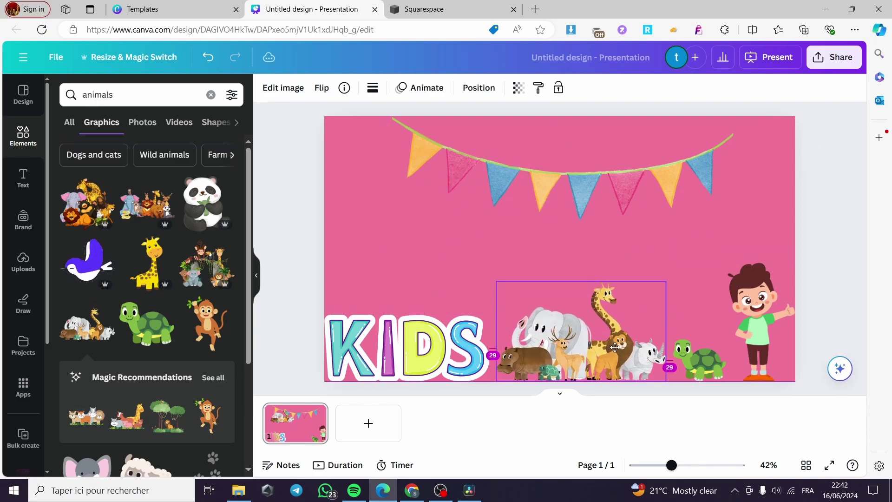
Move the bunting slightly up and right so that it runs past the slide's top edge.
left_click(810, 251)
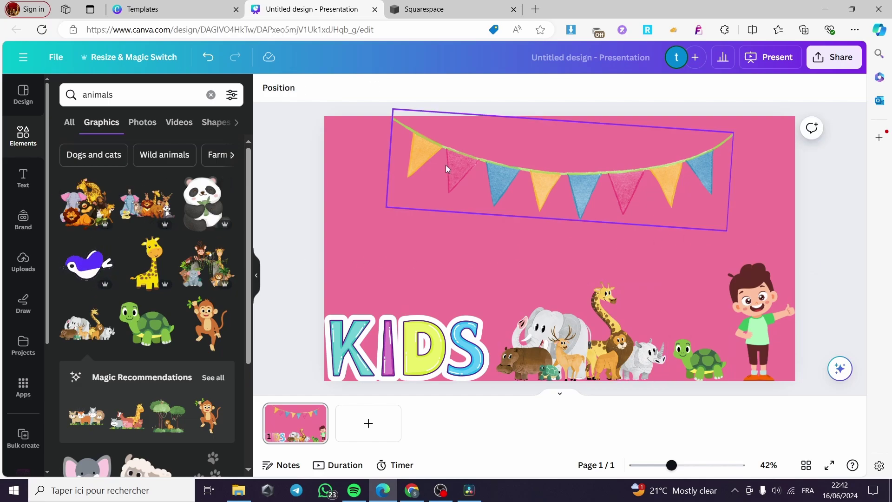
left_click_drag(601, 181, 659, 165)
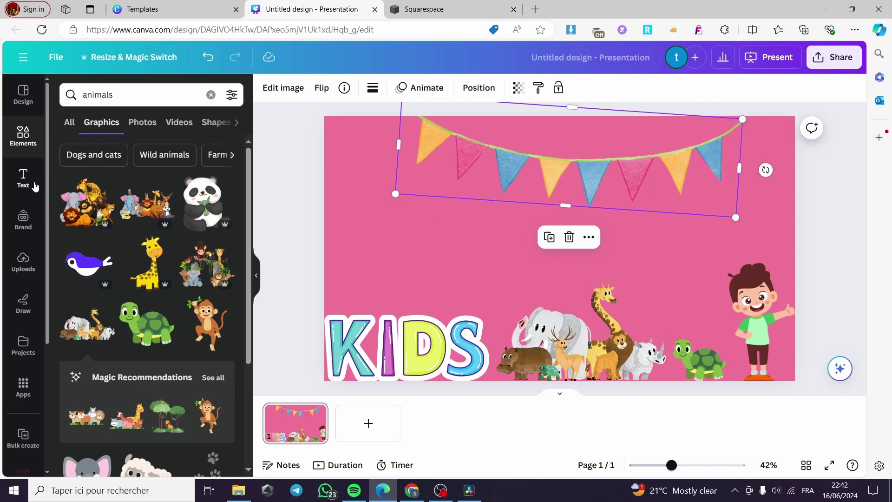
Add a text box to the slide reading "Cartoonified presentation for kids".
left_click(32, 182)
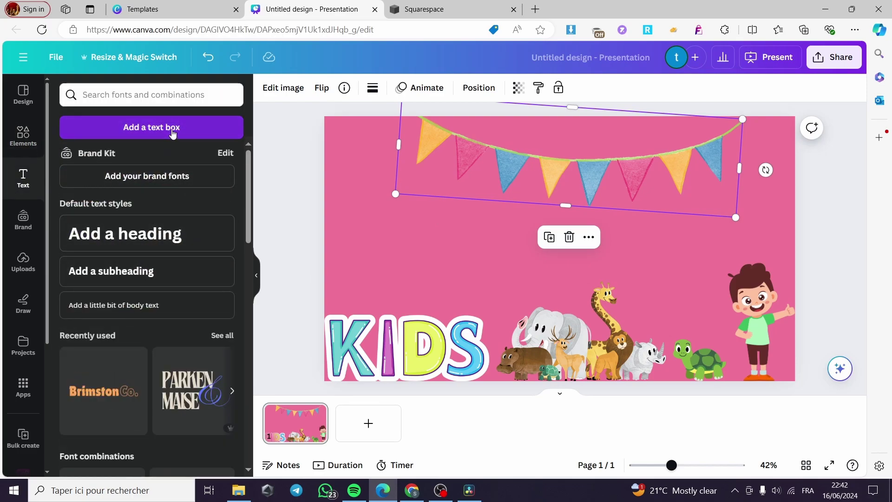
left_click(168, 135)
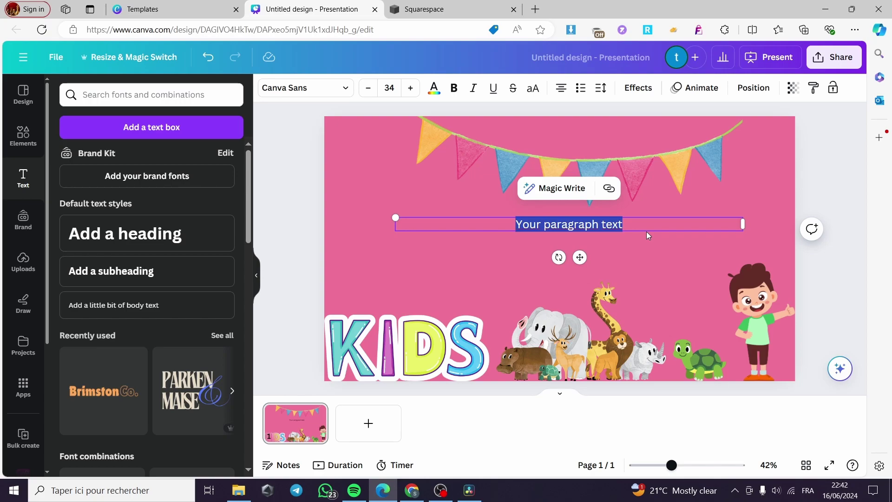
type("C")
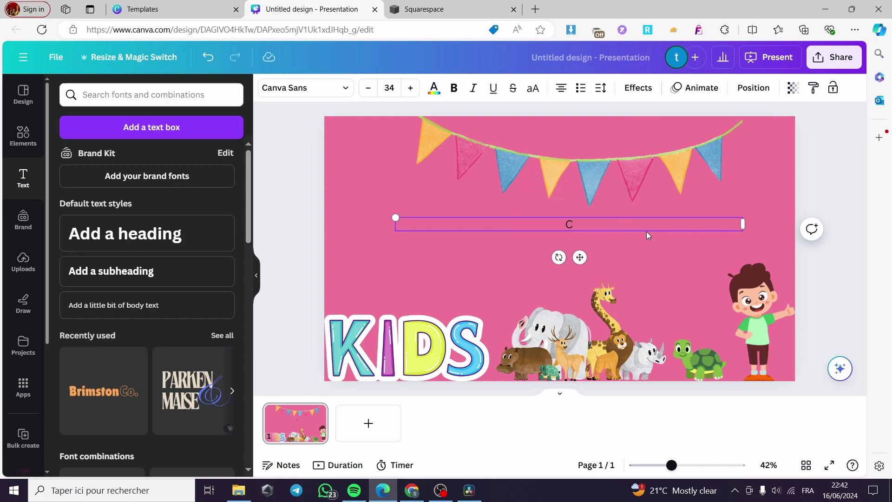
type("artoonified prese")
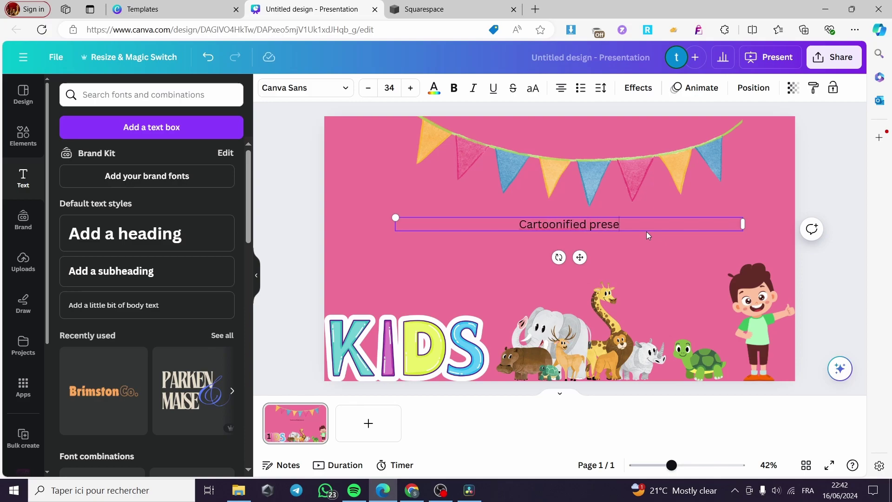
type("ntation f")
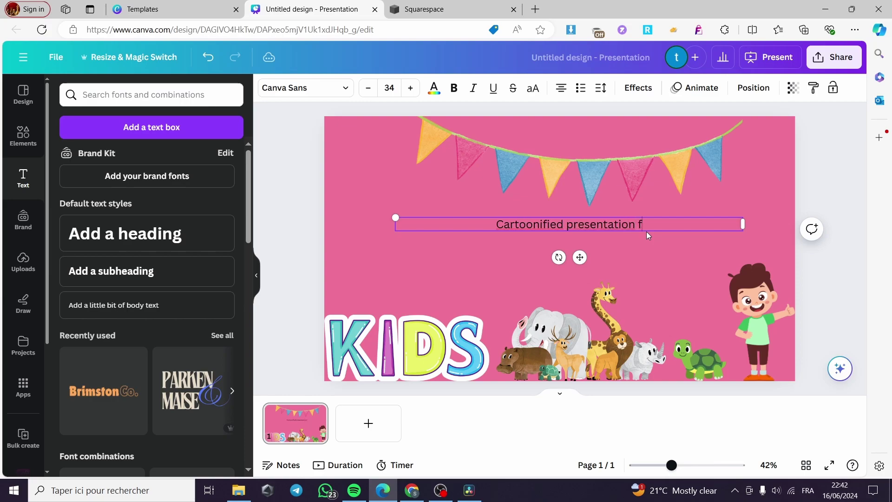
type("or kids")
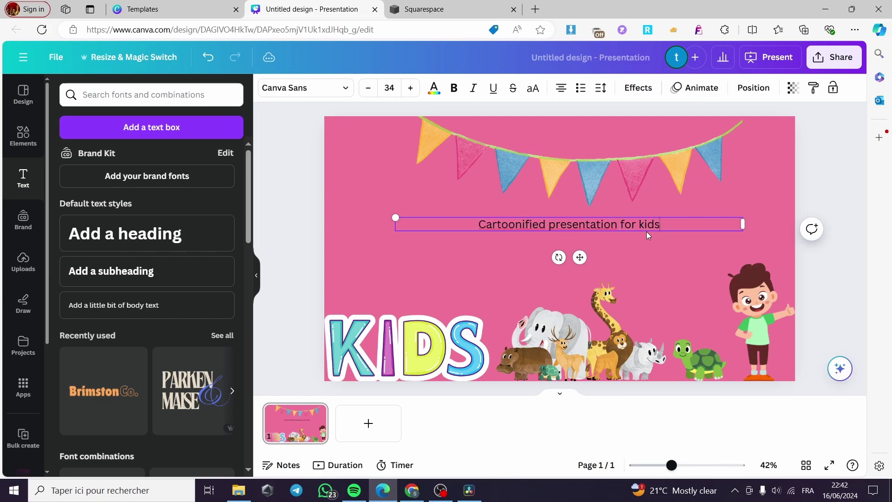
Set the slide text in Helvetica World, enlarge it to size 49.1, and center it below the bunting.
left_click_drag(660, 224, 478, 225)
left_click(304, 88)
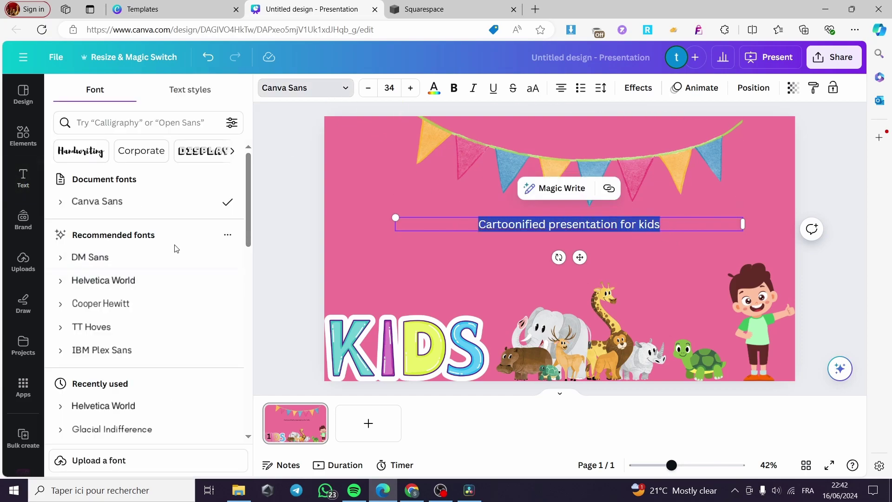
left_click(143, 413)
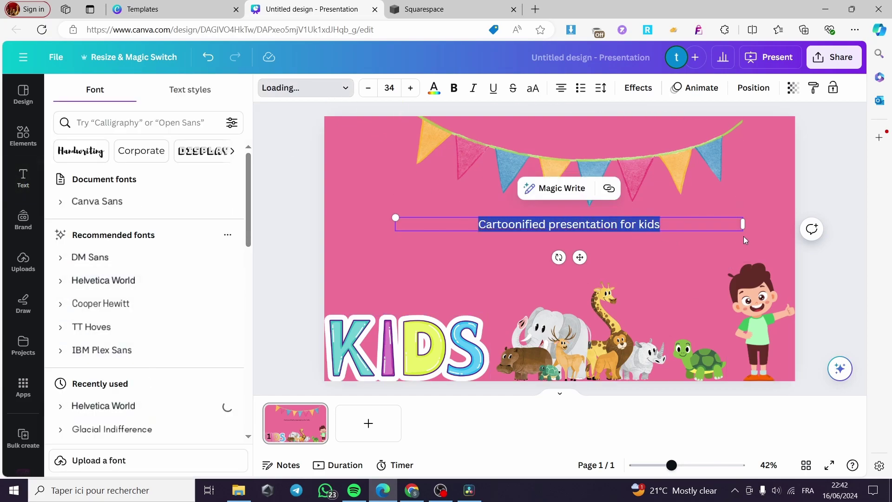
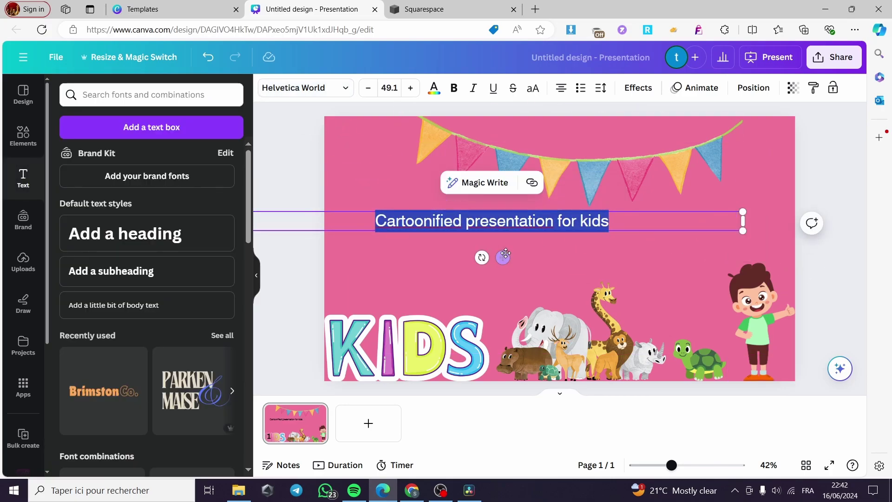
left_click_drag(503, 257, 575, 276)
left_click(837, 192)
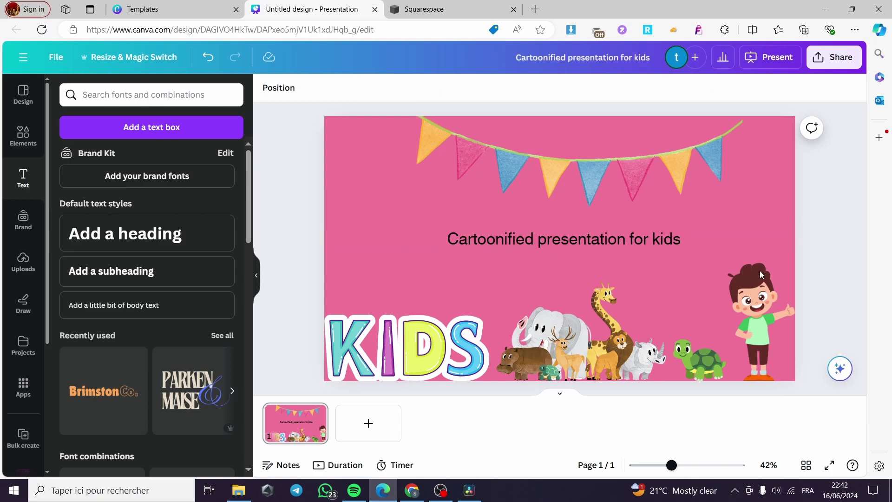
Add two more pages with the same pink background, and return to page 2.
left_click(376, 435)
left_click(441, 425)
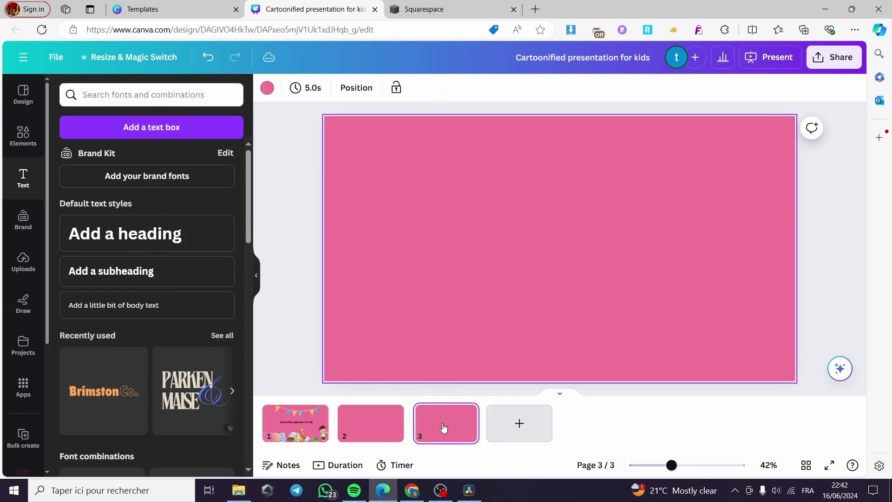
left_click(298, 428)
left_click(365, 421)
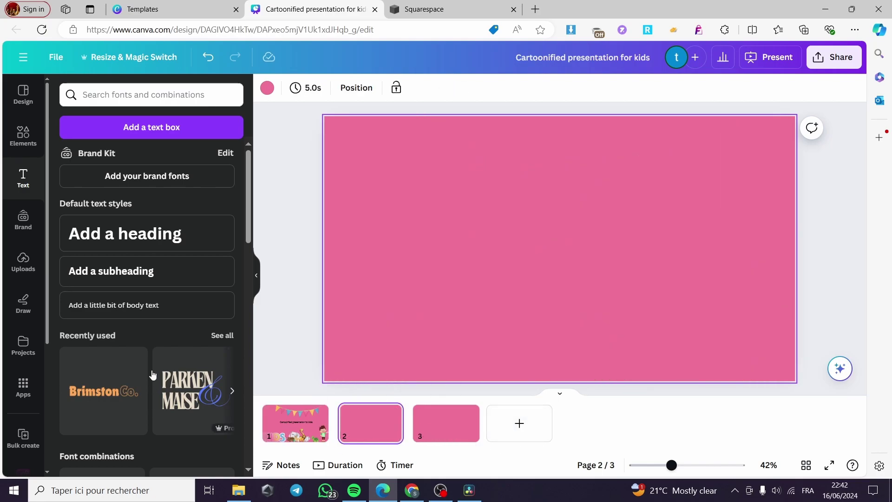
Upload the MP3 file beginning "for-her-chill-upbeat-summel-travel-vlog" from the Téléchargements folder to the audio uploads.
left_click(24, 260)
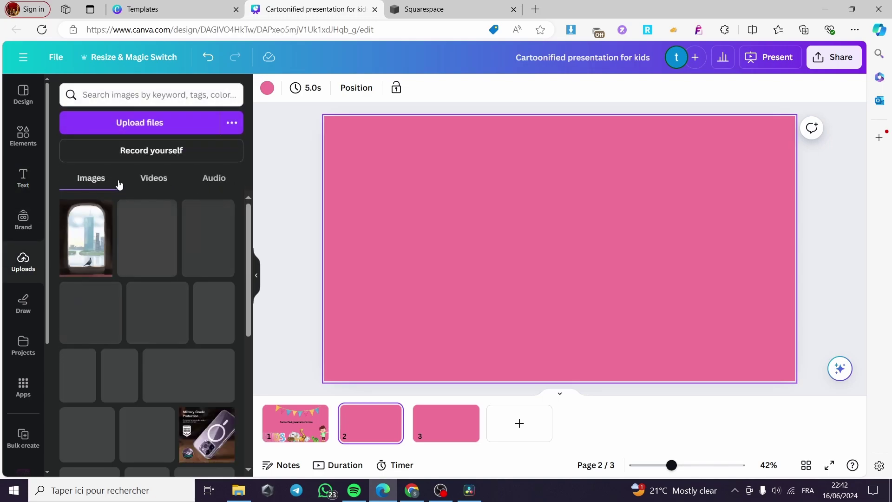
left_click(224, 183)
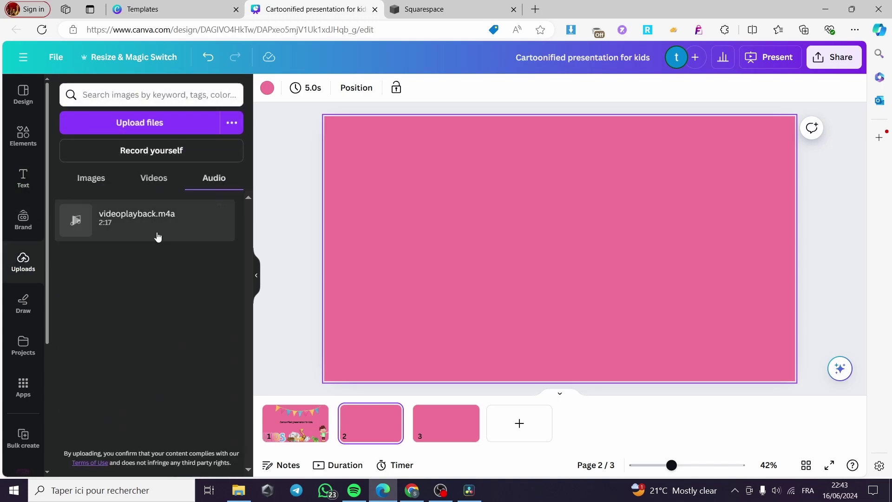
left_click(159, 128)
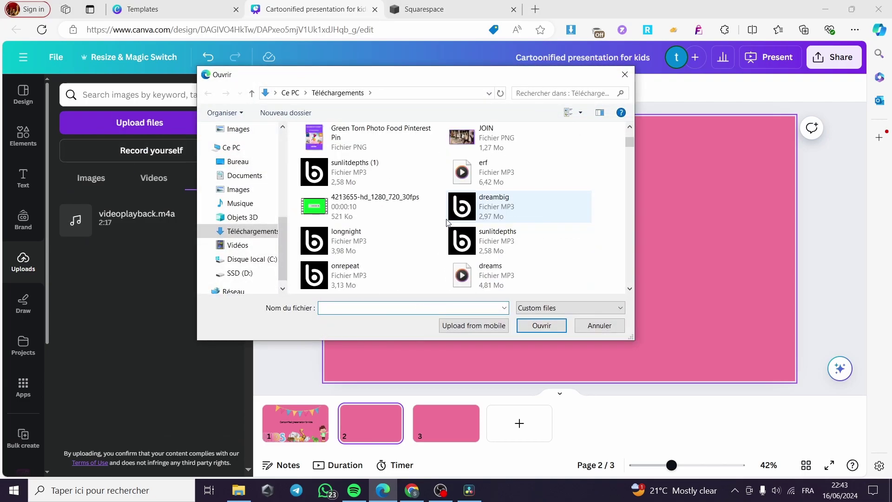
scroll(446, 222, "down", 5)
scroll(511, 223, "up", 5)
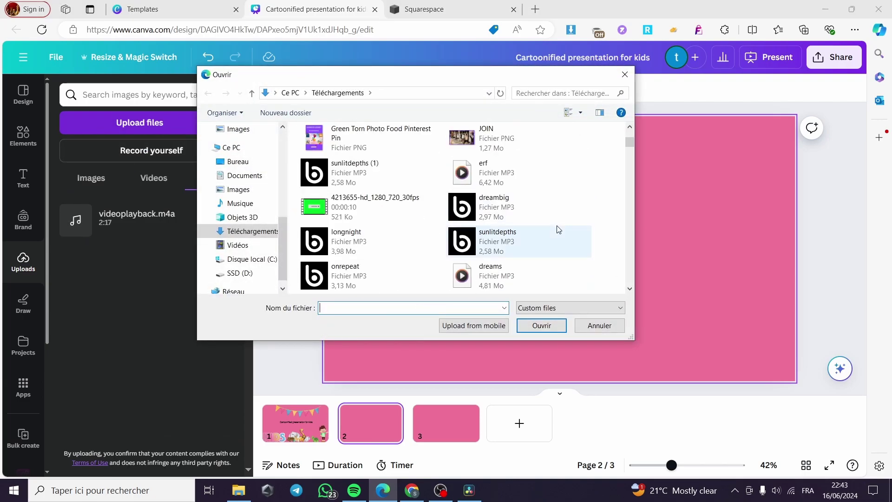
scroll(405, 231, "down", 2)
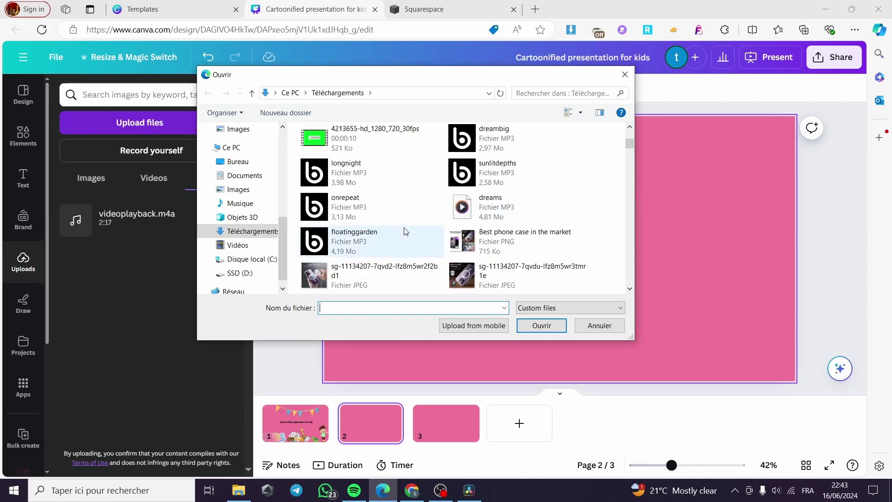
scroll(566, 214, "down", 5)
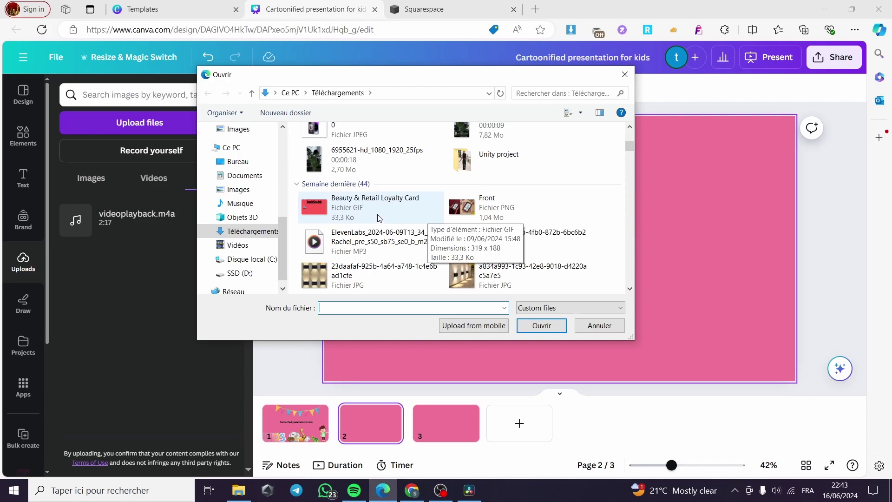
scroll(381, 216, "down", 6)
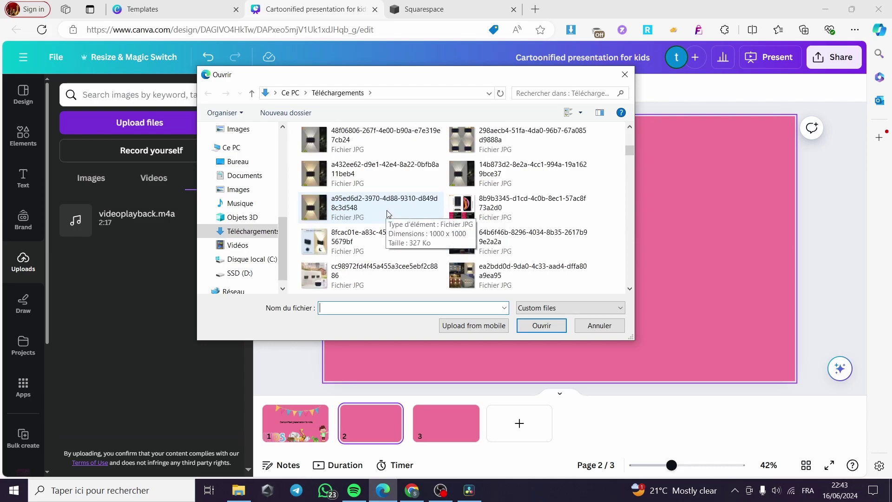
scroll(388, 213, "down", 3)
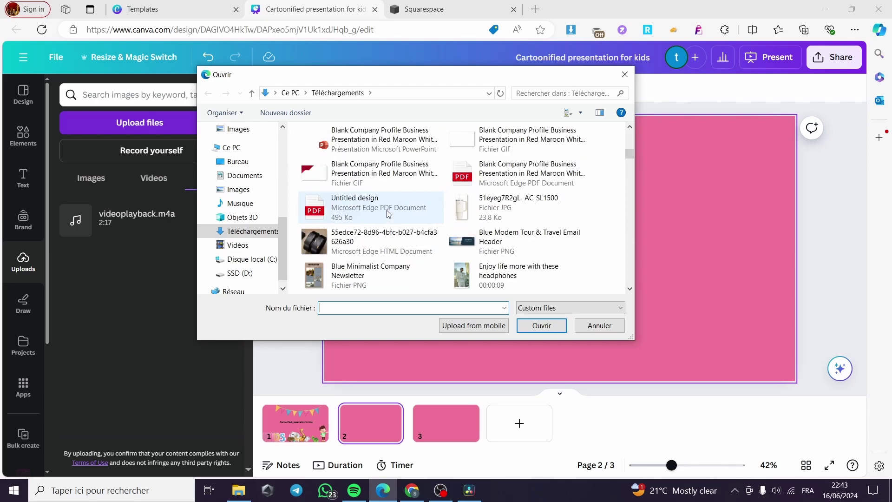
left_click(551, 306)
left_click(551, 307)
scroll(462, 230, "down", 6)
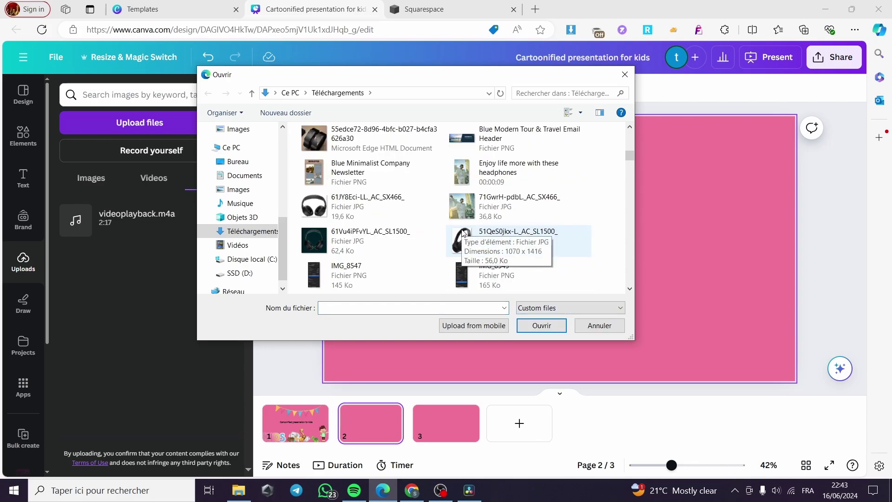
scroll(462, 232, "up", 3)
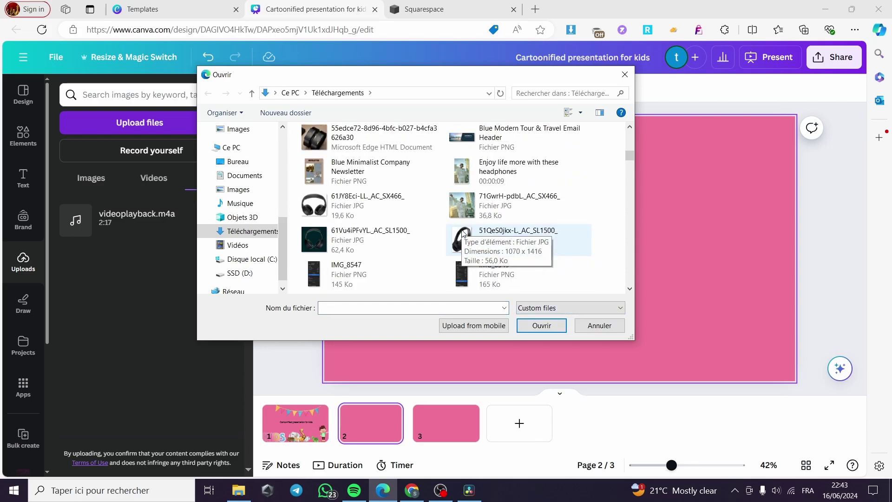
scroll(461, 233, "down", 10)
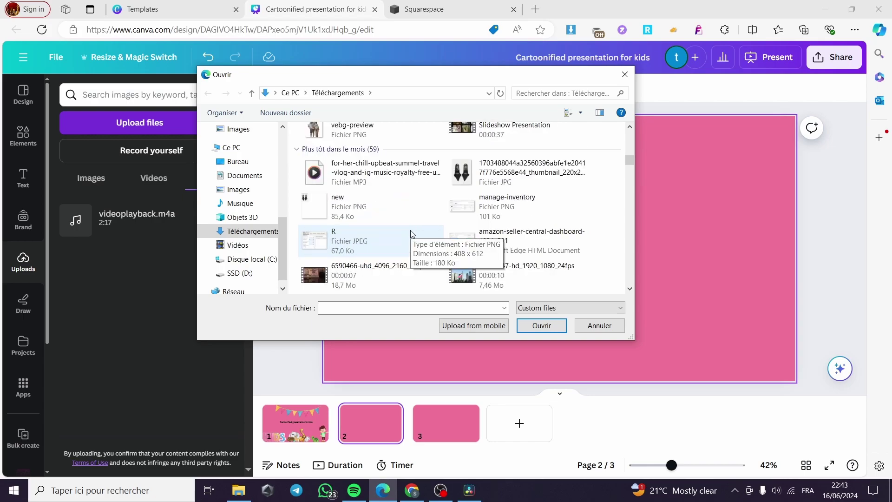
double_click(355, 184)
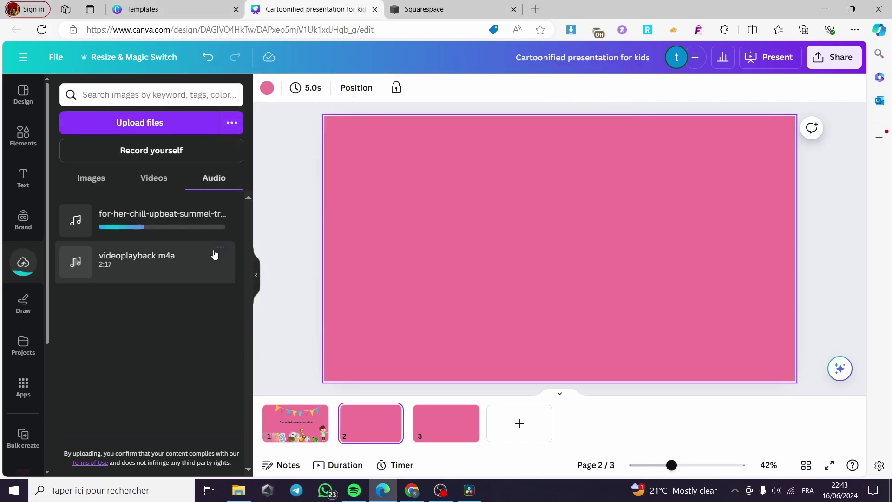
Add the uploaded summer music track to the presentation and shift it so that it plays only under page 3.
left_click(125, 219)
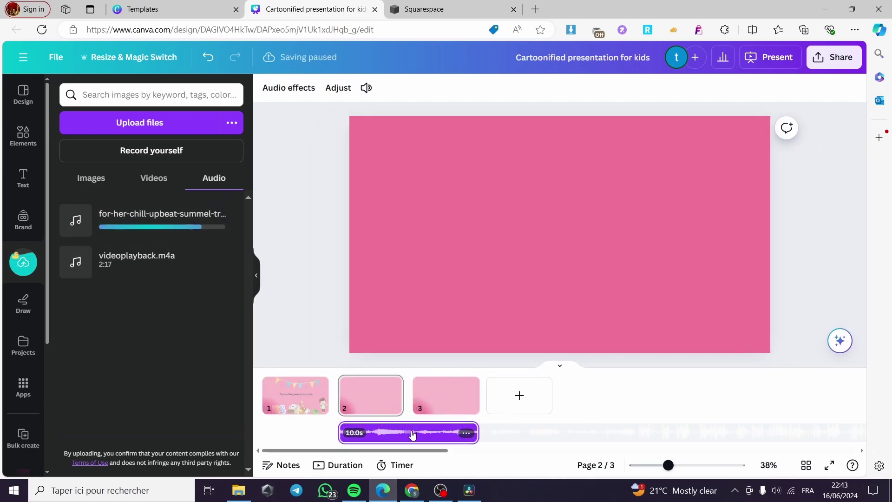
mouse_move(412, 433)
left_mouse_down()
mouse_move(326, 430)
mouse_move(420, 436)
left_mouse_up()
left_click(462, 385)
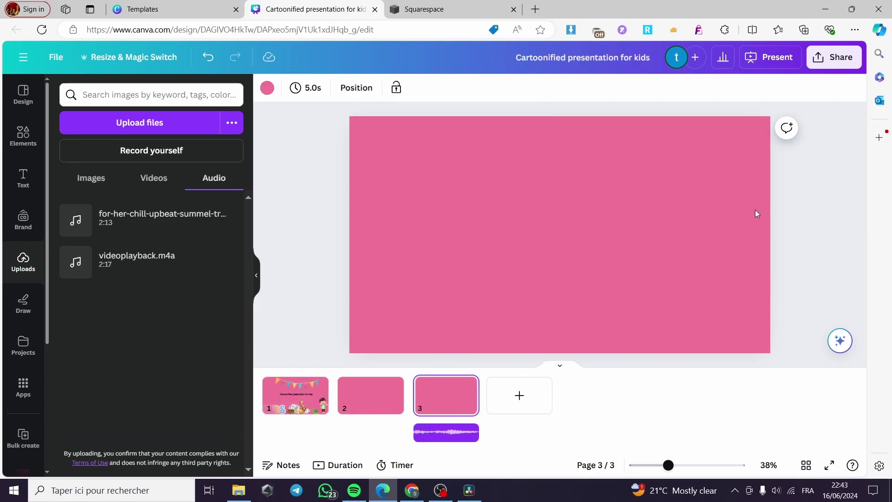
Open the download settings of the design and choose MP4 Video as the file type.
left_click(833, 56)
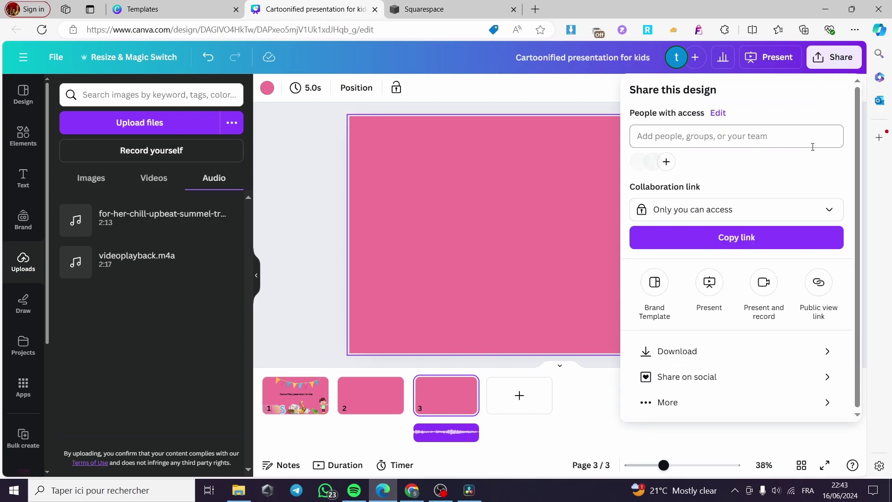
left_click(710, 355)
left_click(752, 147)
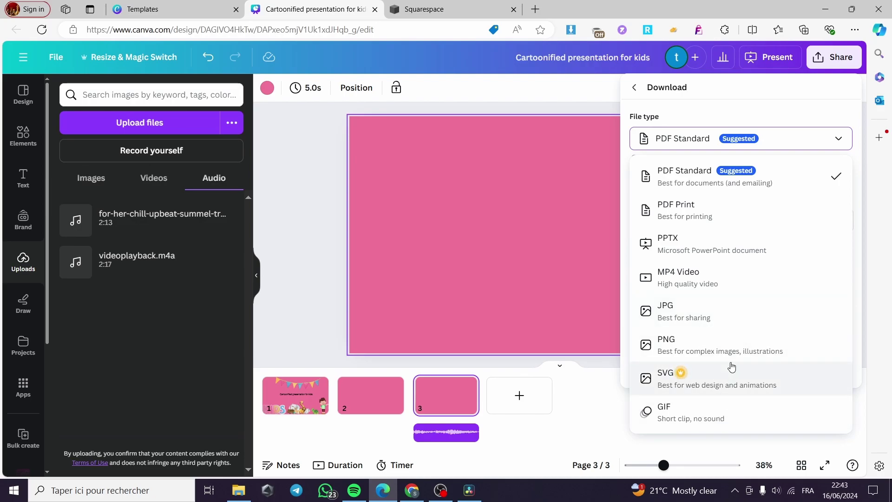
left_click(742, 278)
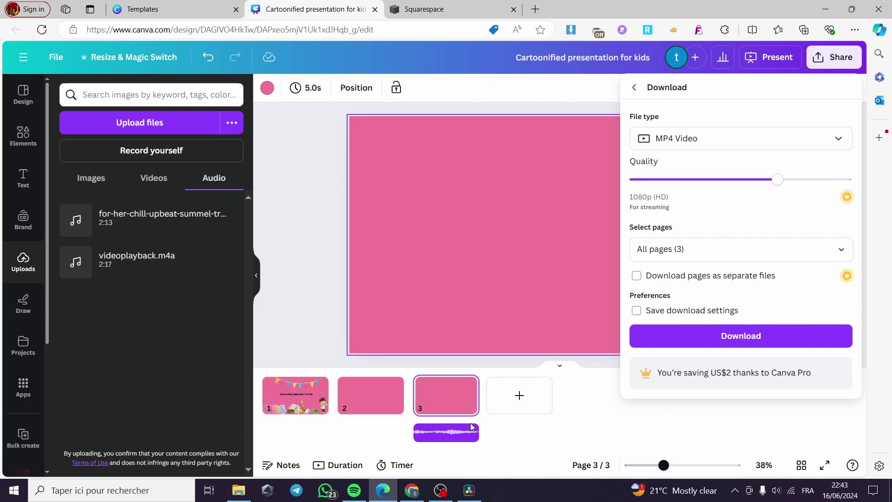
Limit the export to page 3 and download the video.
left_click(728, 251)
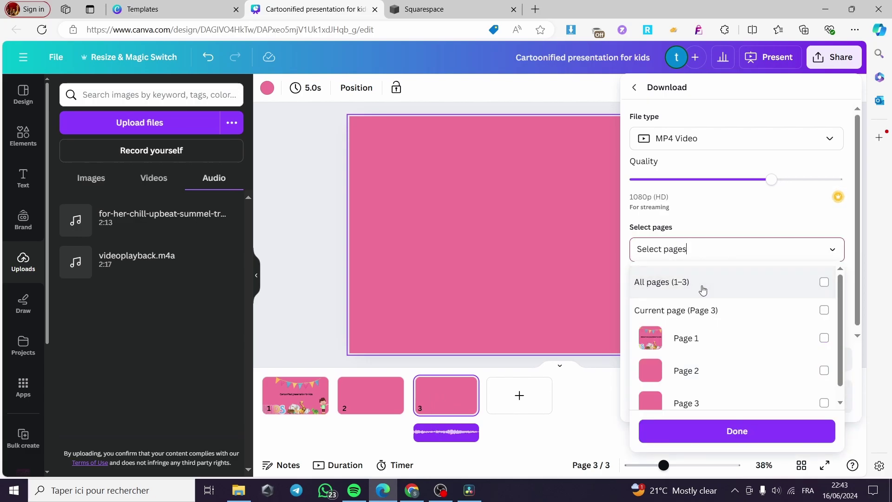
left_click(731, 405)
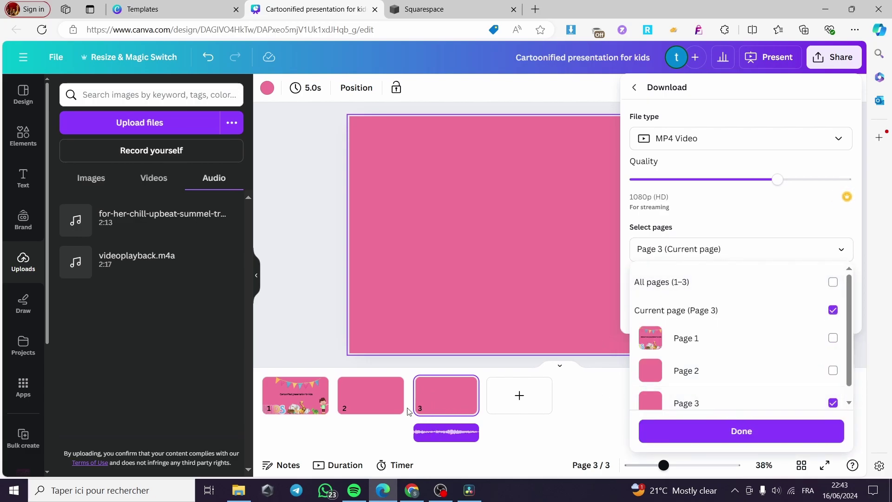
left_click(754, 434)
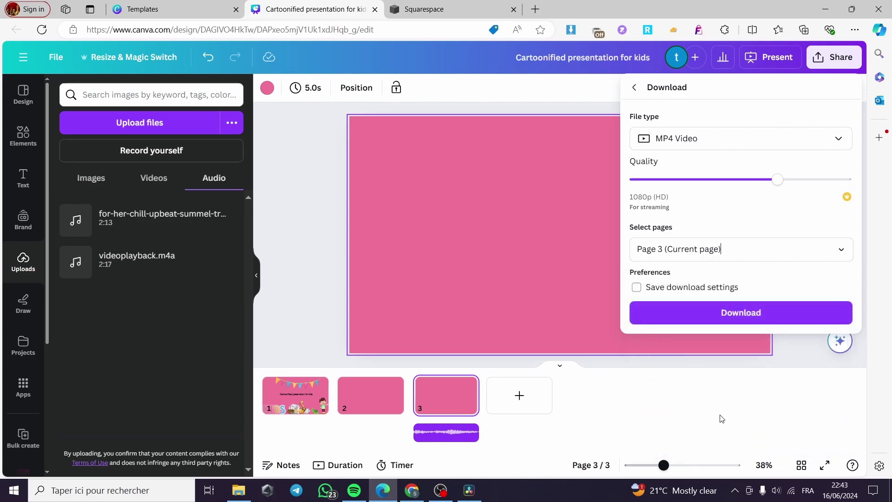
left_click(754, 311)
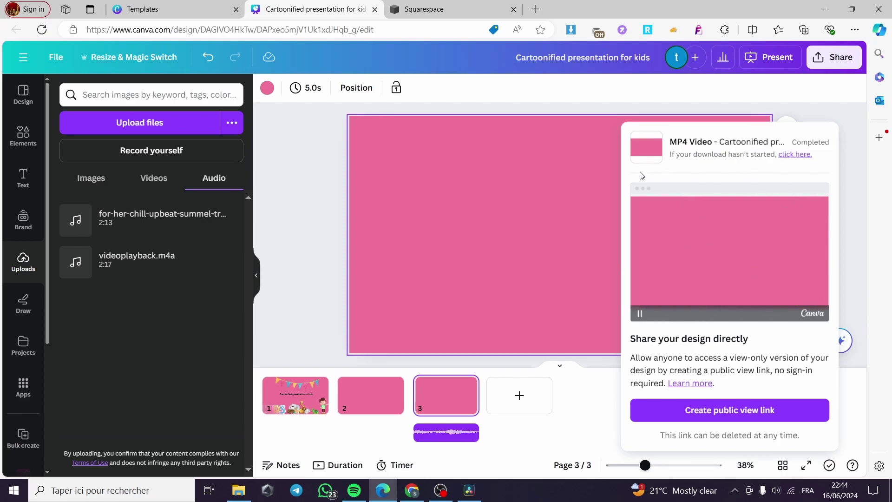
mouse_move(658, 157)
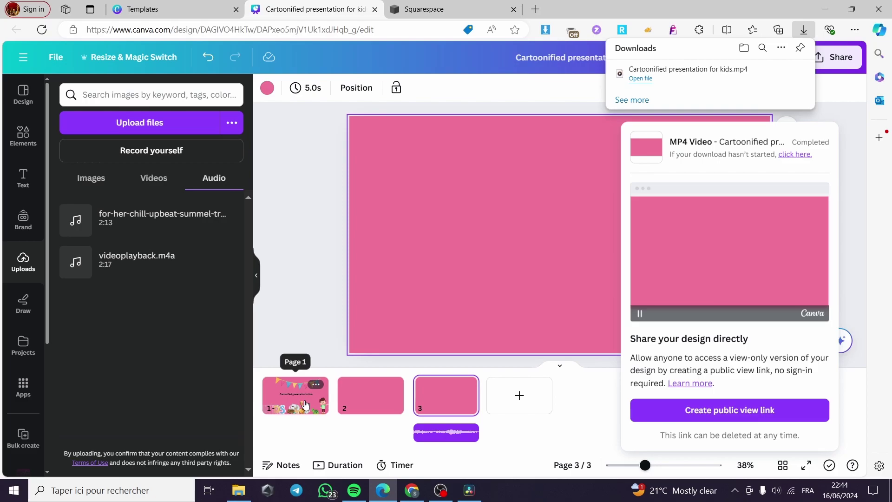
mouse_move(800, 83)
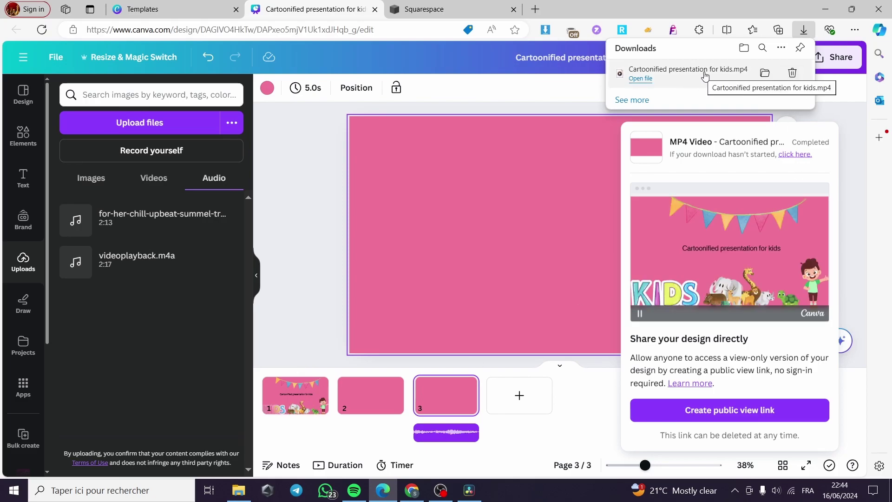
Upload the downloaded "Cartoonified presentation for kids.mp4" and place it on page 1 as a small clip above the boy.
left_click_drag(702, 77, 148, 241)
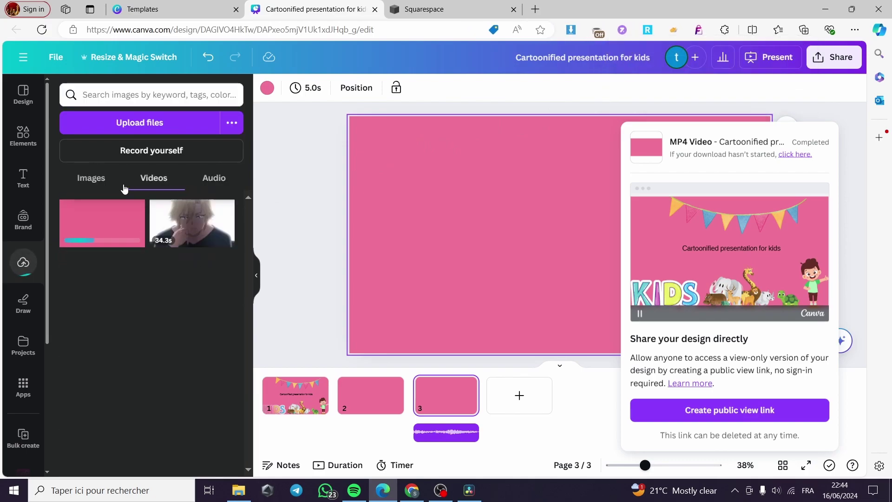
left_click(295, 408)
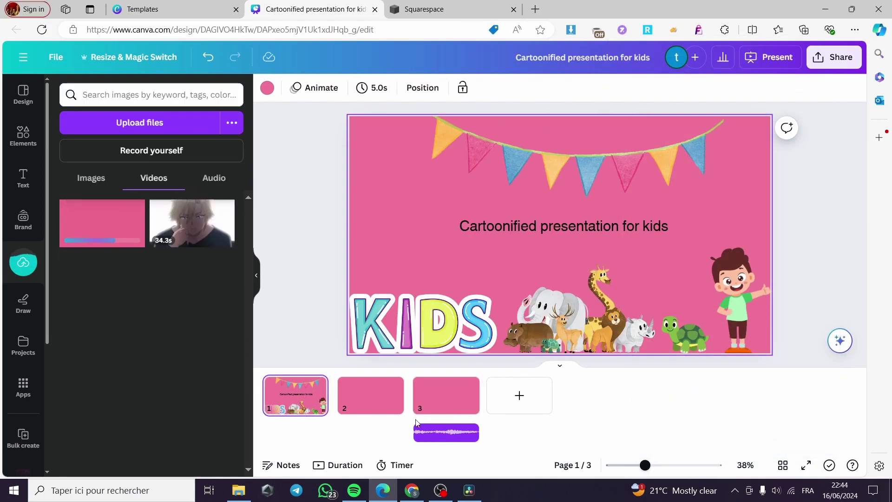
left_click(116, 234)
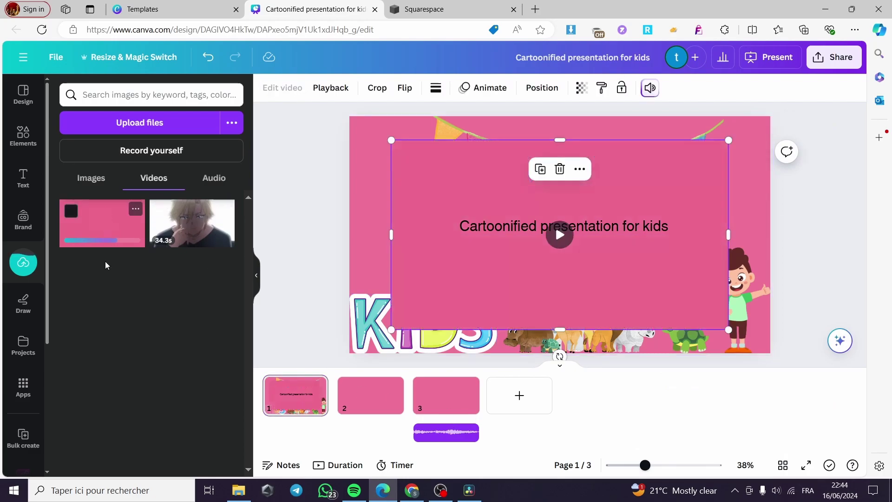
left_click_drag(726, 330, 450, 225)
left_click_drag(455, 167, 749, 214)
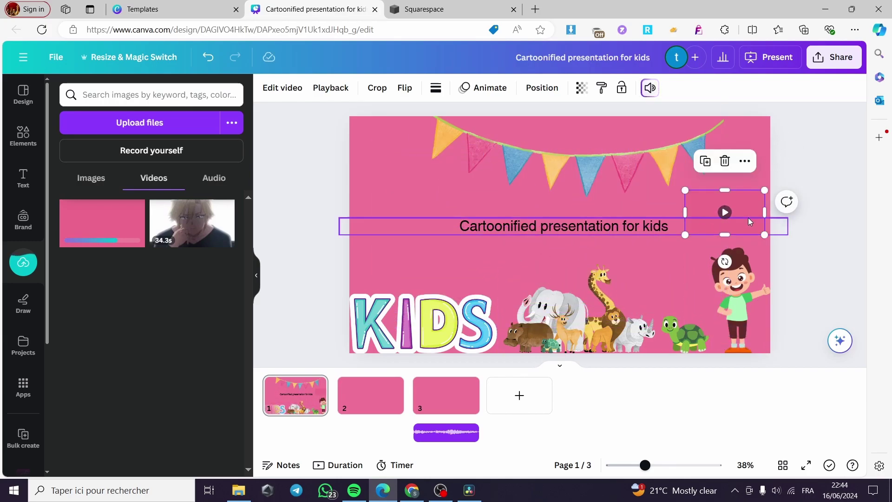
Set the transparency of the small video clip on page 1 to 0.
left_click(582, 89)
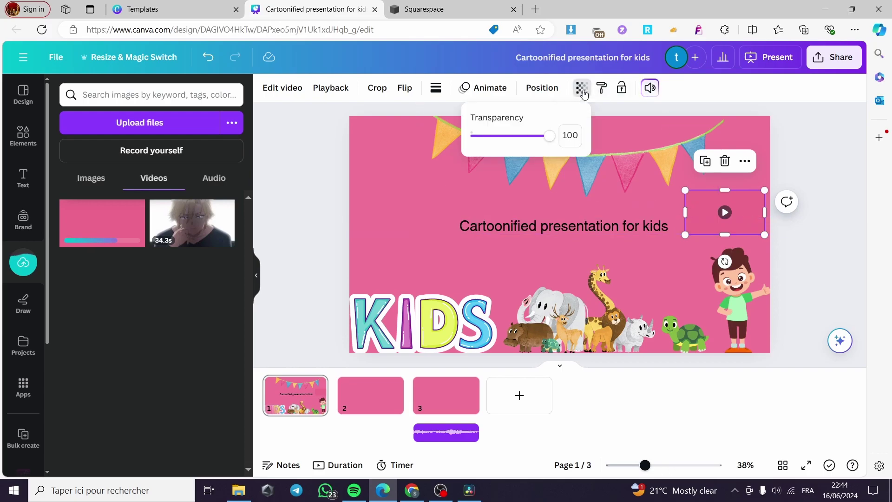
left_click_drag(552, 137, 470, 135)
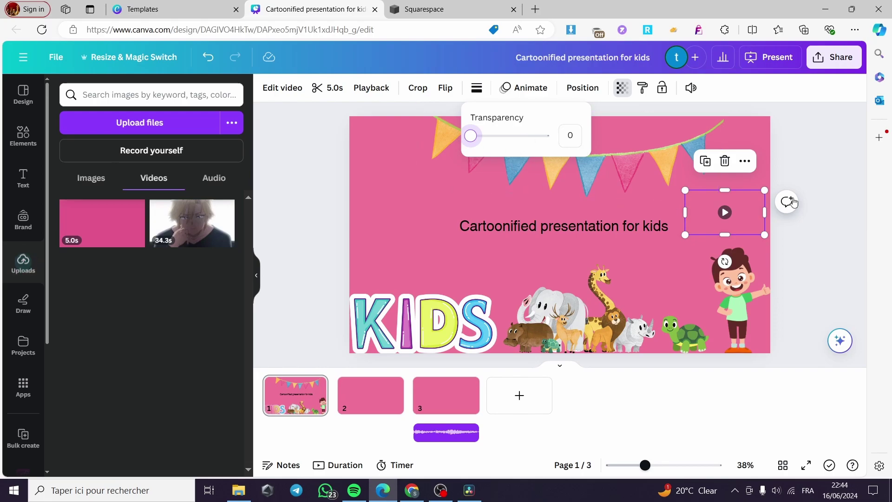
left_click(839, 232)
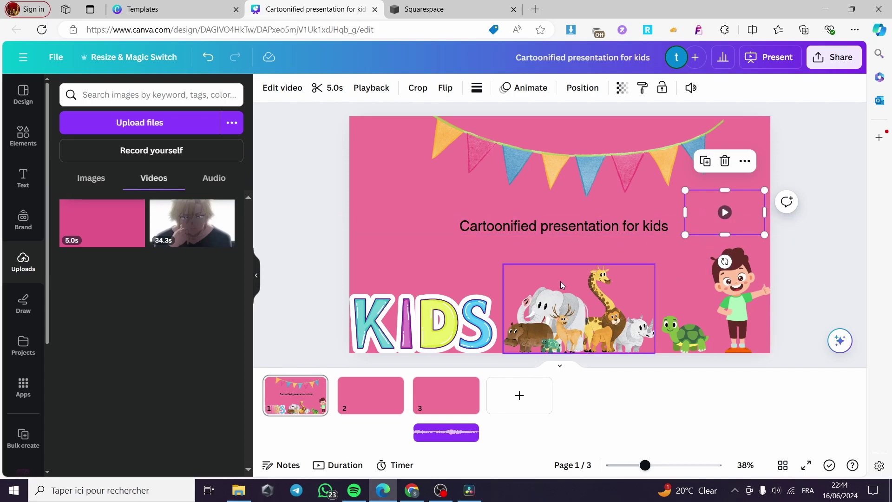
Duplicate the turtle on page 1, shrink the copy and place it over the video clip above the boy.
left_click(691, 345)
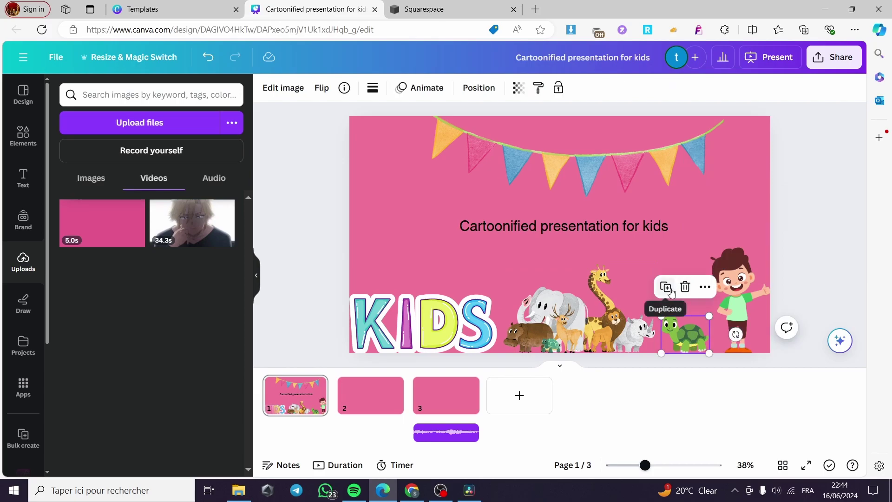
left_click(664, 286)
left_click_drag(707, 355, 741, 201)
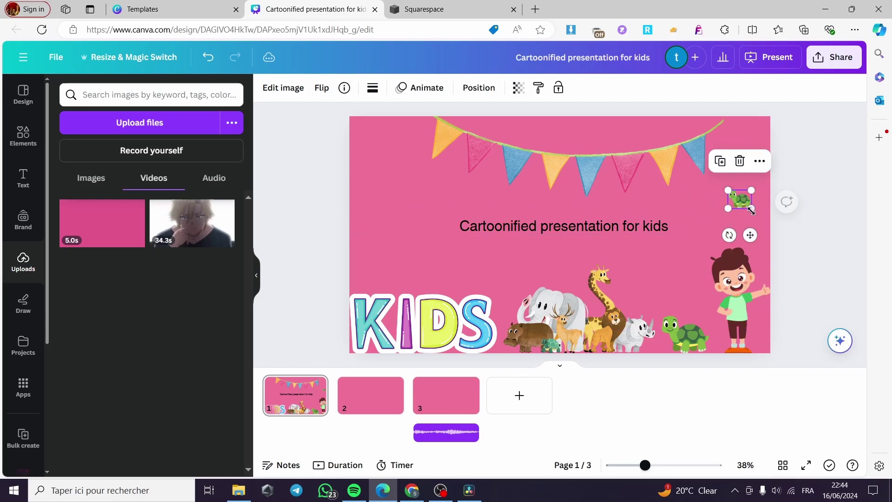
left_click(758, 212)
left_click(740, 201)
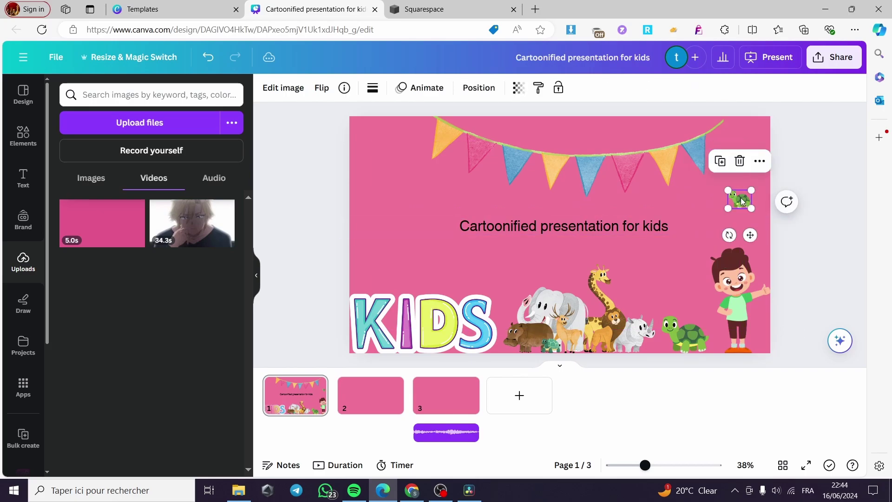
Turn on Play on repeat for the transparent video clip on page 1 and preview its playback.
left_click(718, 210)
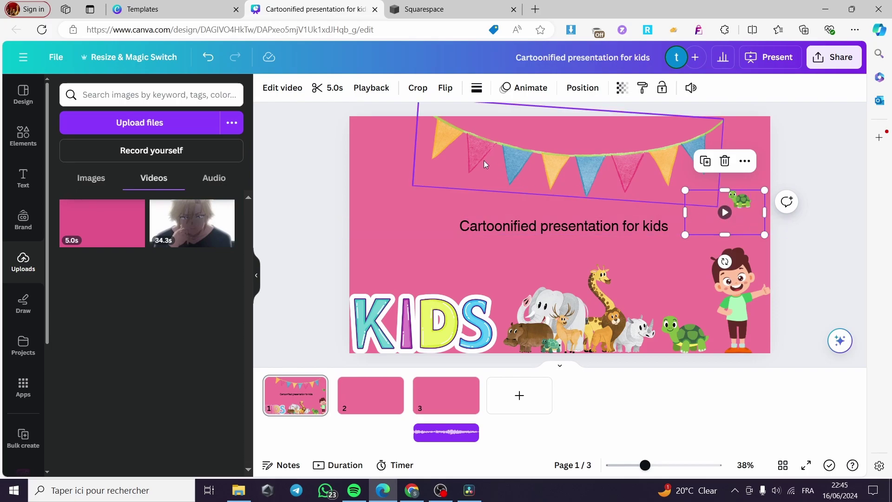
left_click(371, 88)
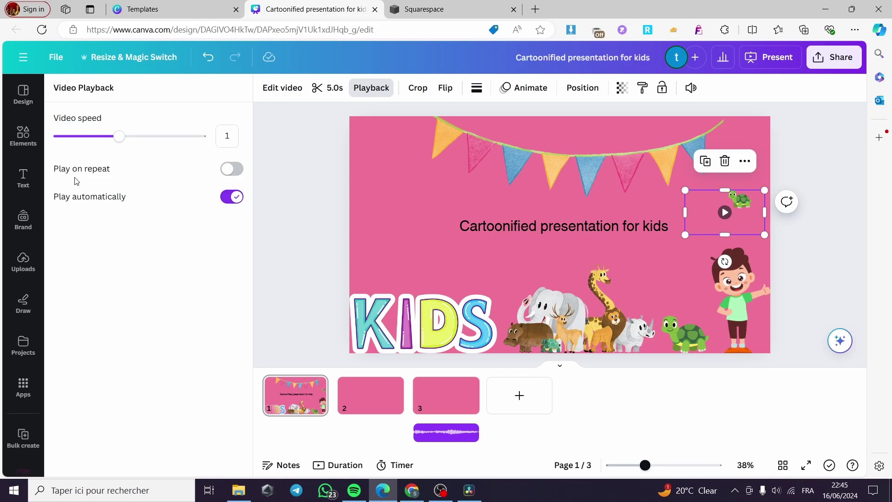
left_click(231, 172)
left_click(726, 213)
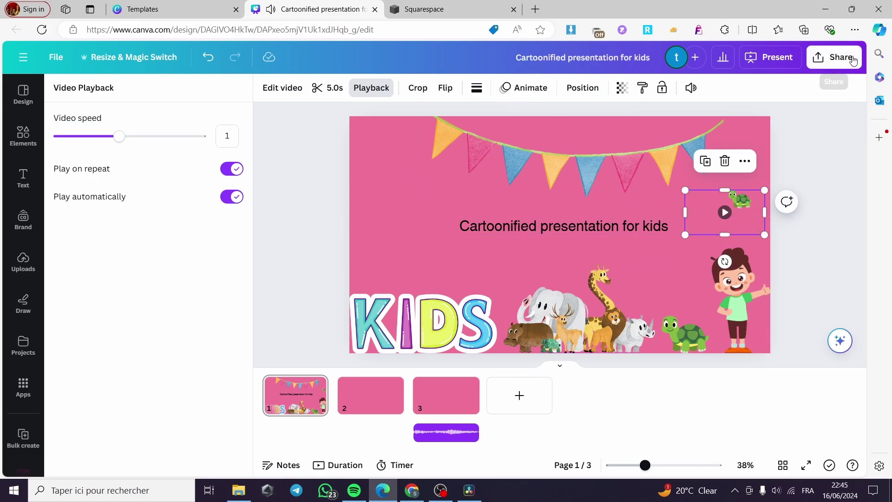
Present the design full screen and test pausing and playing the clip beside the small turtle, then return to the editor.
left_click(770, 59)
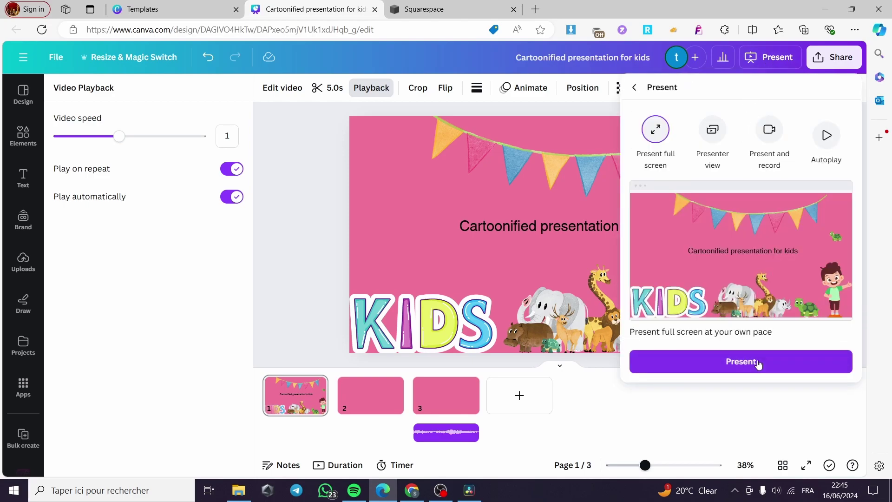
left_click(759, 363)
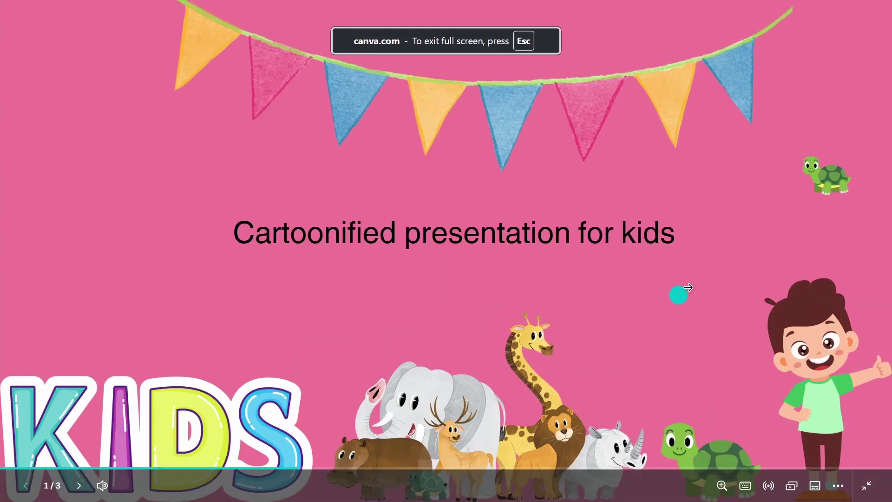
mouse_move(804, 235)
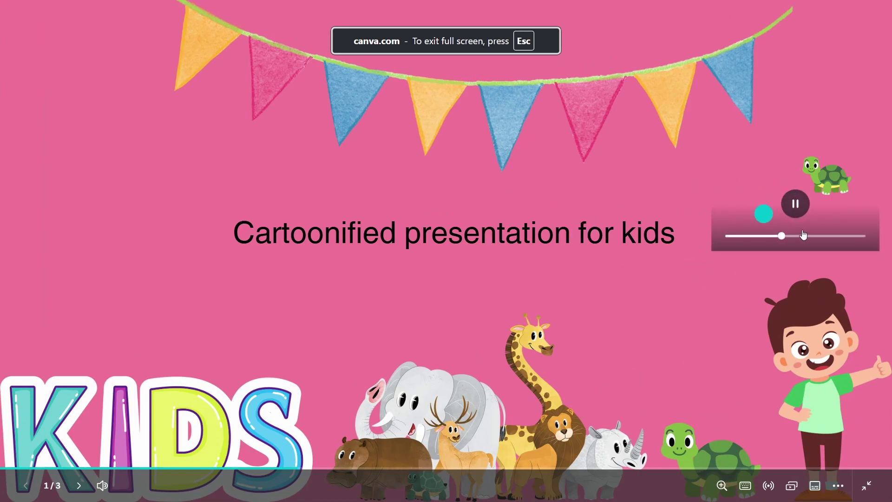
left_click(796, 207)
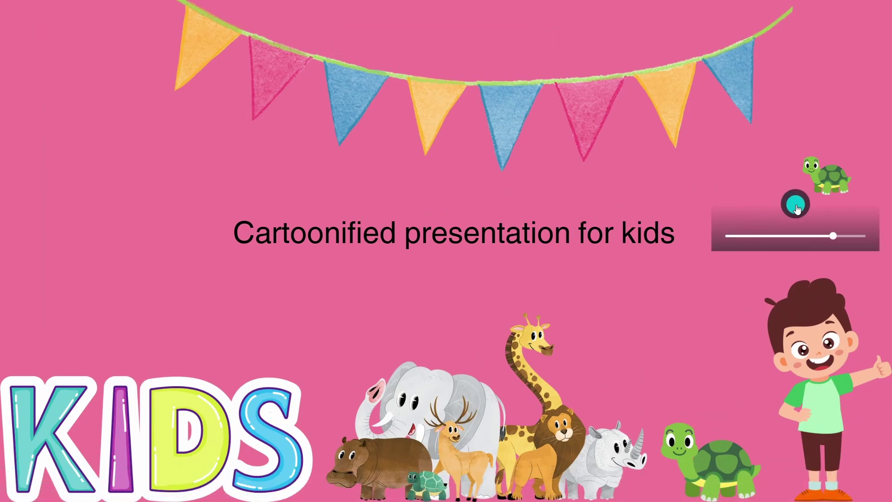
left_click(795, 205)
left_click(806, 208)
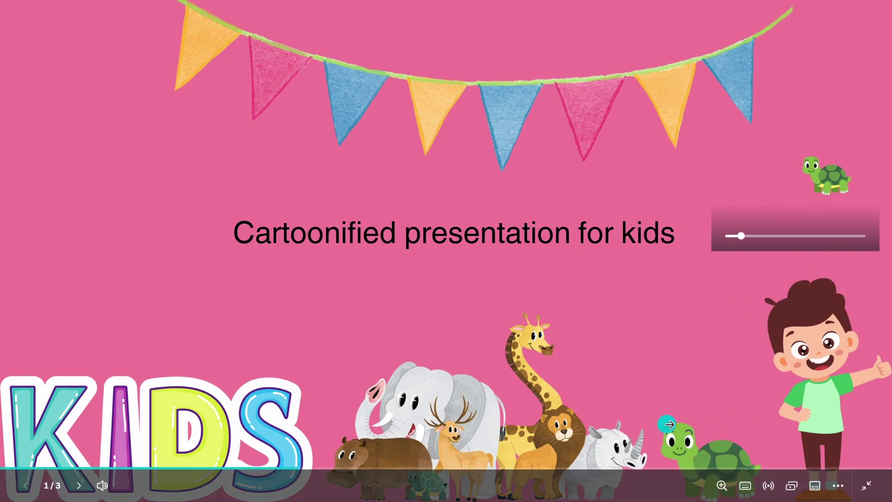
left_click(793, 202)
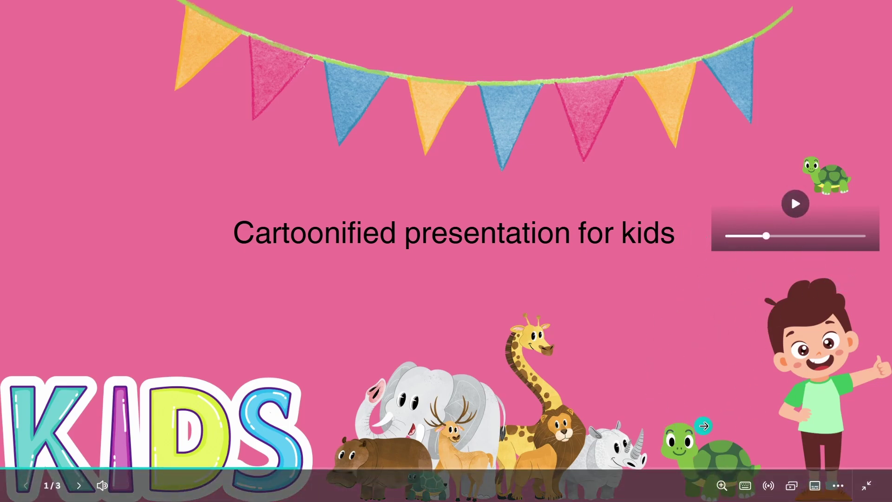
key("Escape")
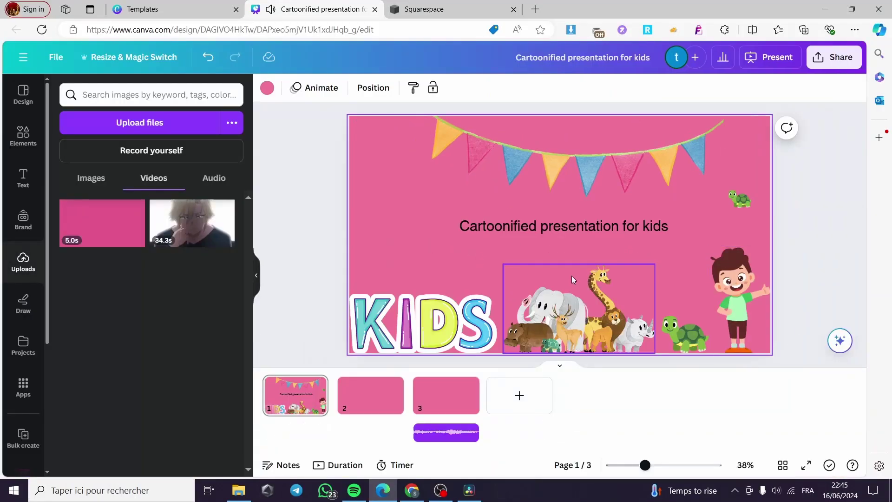
Turn off Play automatically for the transparent video clip on page 1.
left_click(726, 223)
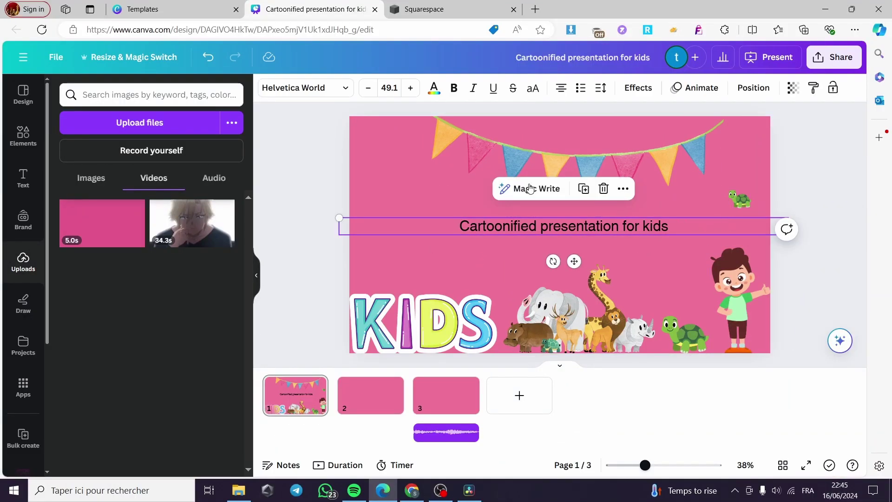
left_click(722, 207)
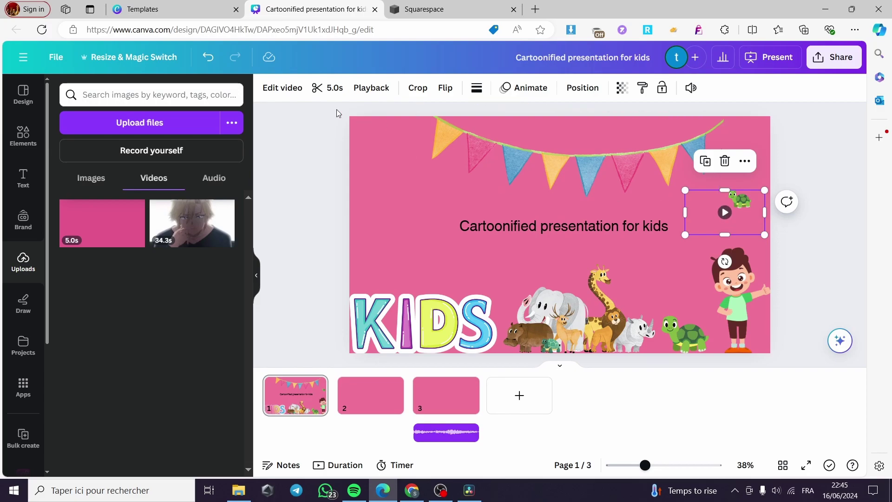
left_click(371, 87)
left_click(232, 196)
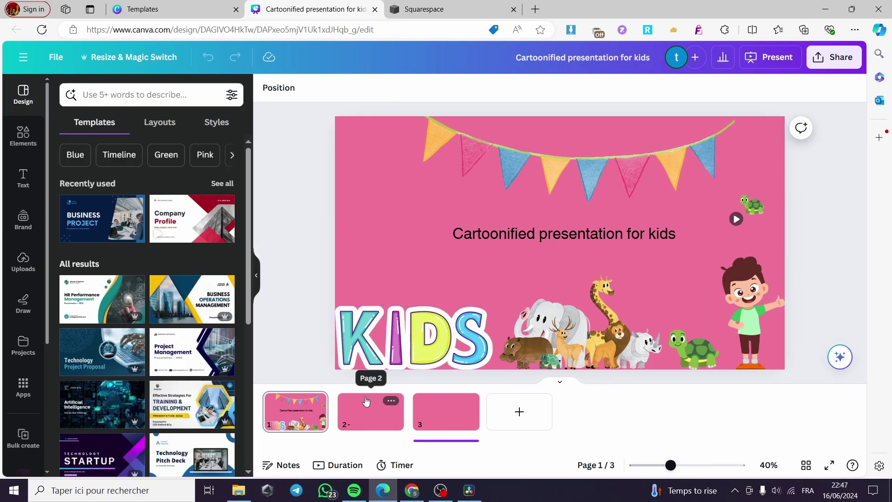
Copy the KIDS lettering, animal group, large turtle and boy from page 1 and paste them onto page 2.
left_click(362, 425)
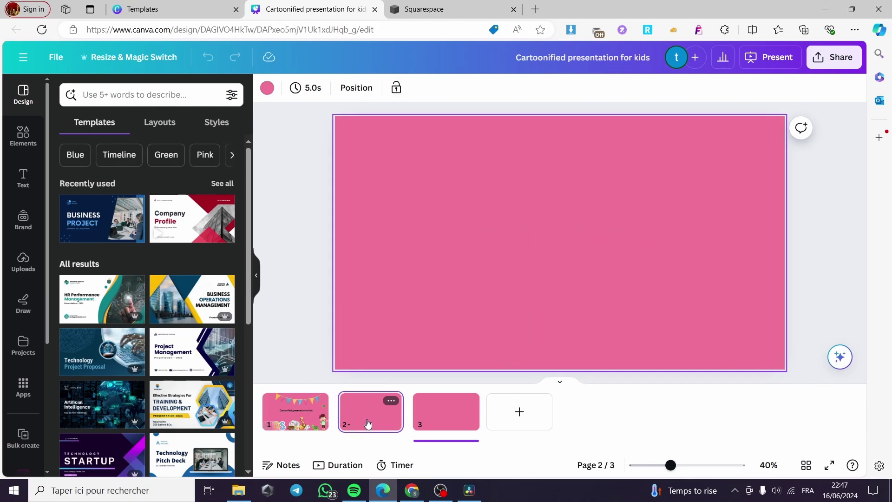
left_click(325, 424)
left_click(595, 336)
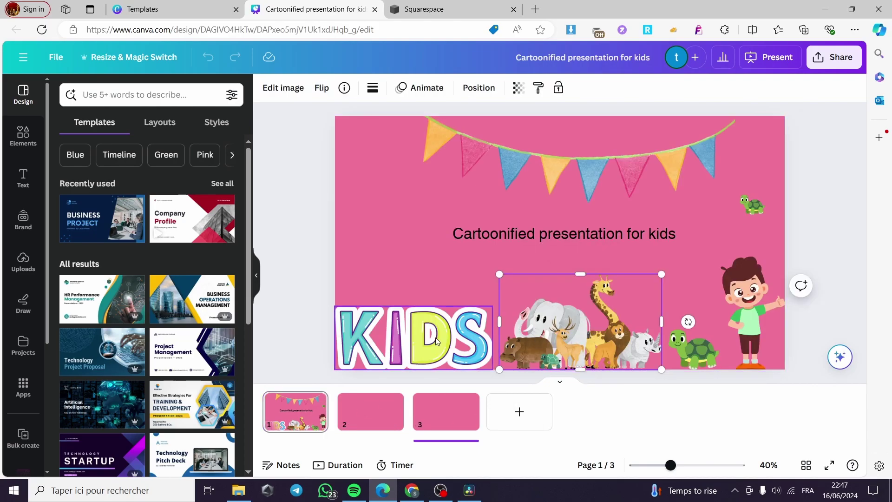
left_click(436, 341, "shift")
left_click(692, 348, "shift")
left_click(746, 341, "shift")
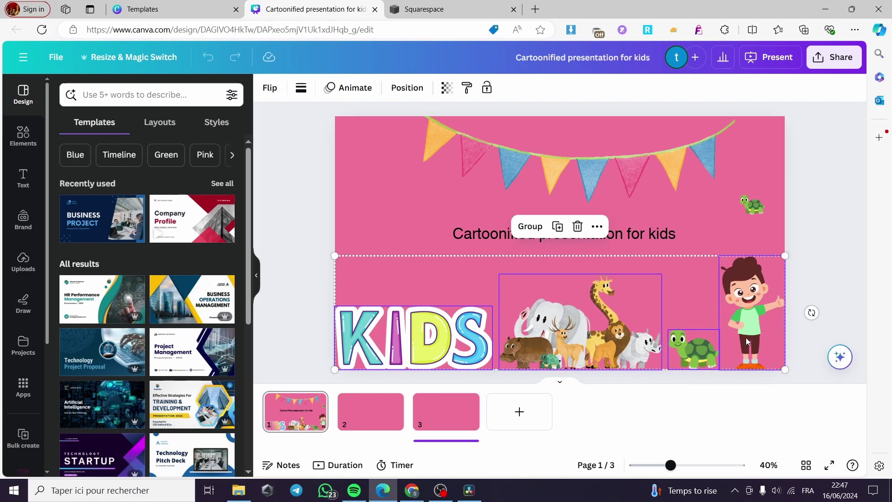
left_click(370, 412)
key("ctrl+v")
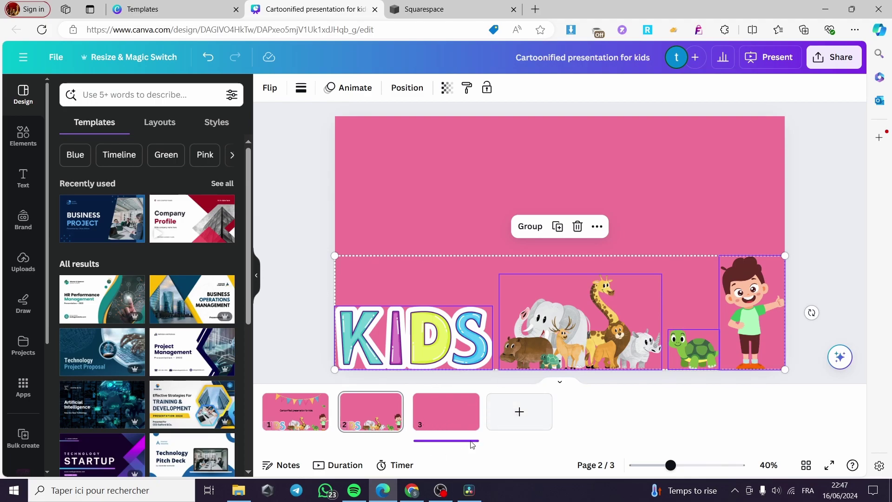
Add the uploaded 5.0-second pink video to page 2.
left_click(23, 261)
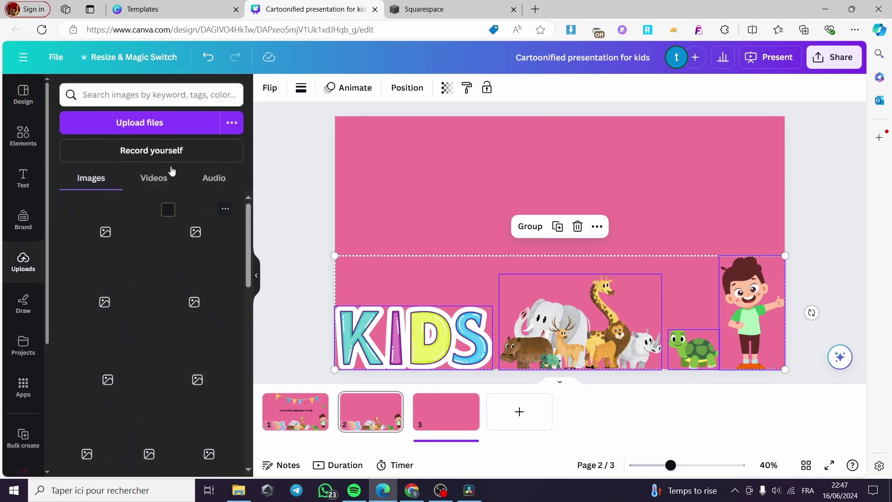
left_click(161, 134)
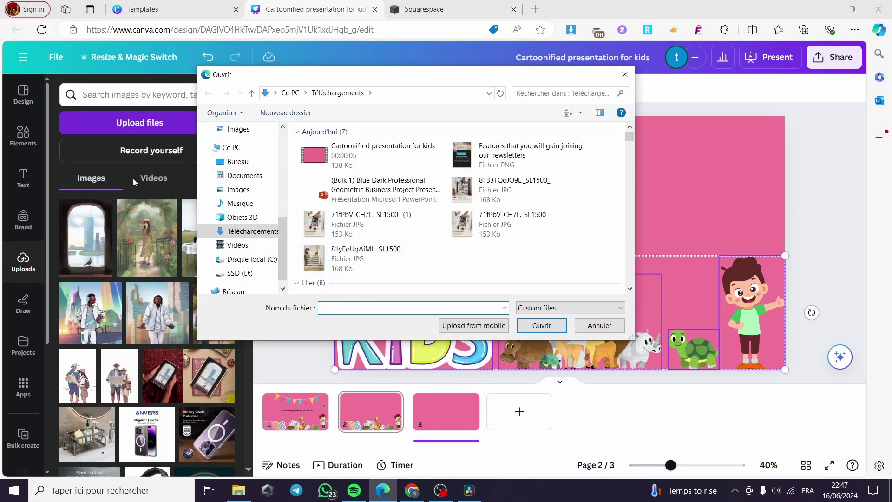
left_click(620, 77)
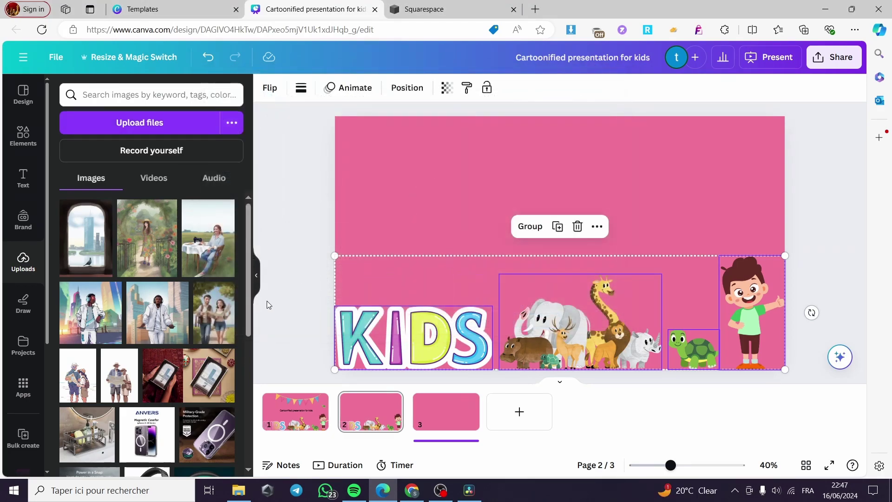
left_click(666, 204)
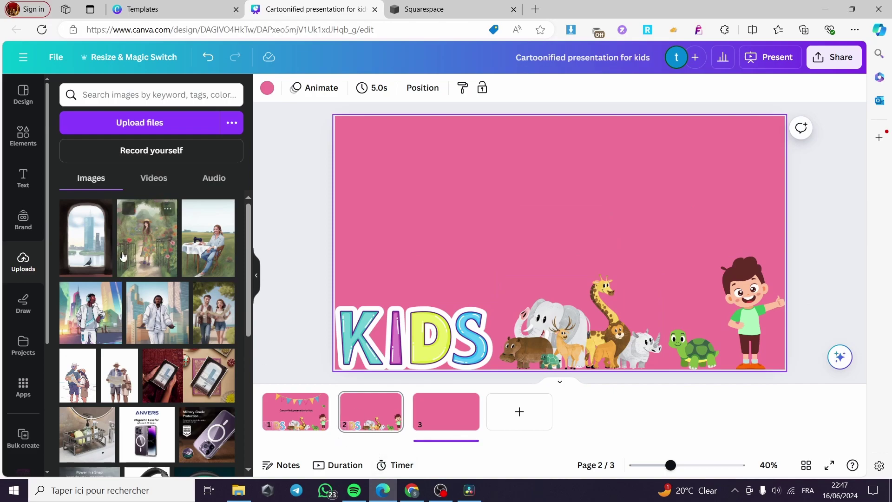
left_click(160, 181)
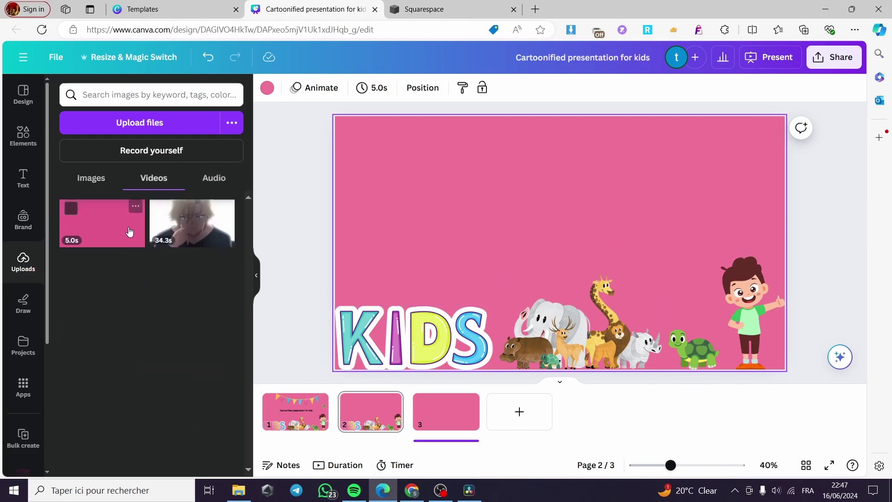
left_click(130, 232)
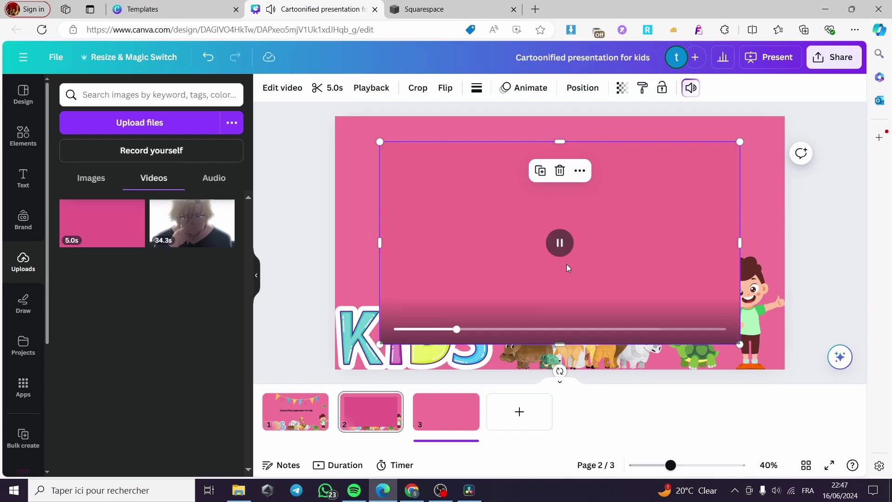
Pause the video on page 2, shrink it and position it just above the KIDS lettering at the page's edge.
left_click(561, 245)
left_click(258, 275)
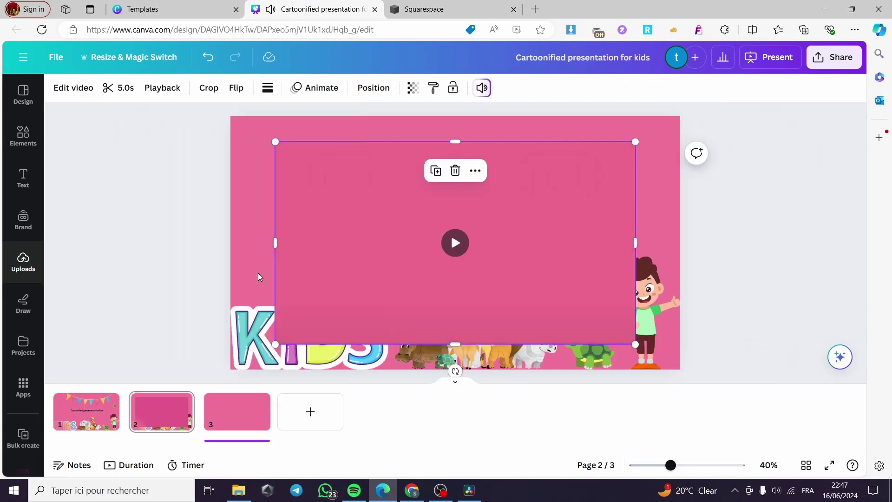
left_click_drag(638, 346, 304, 283)
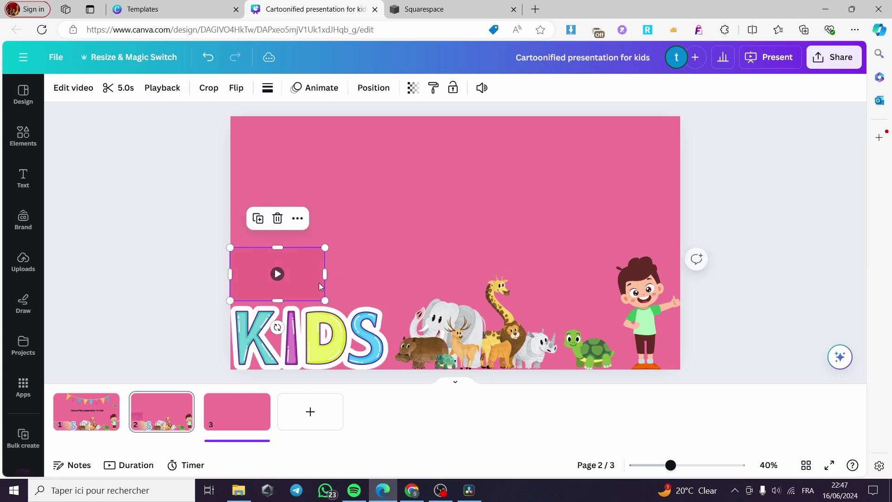
Set the transparency of the small pink video above the KIDS lettering on page 2 to 0.
left_click(412, 88)
left_click_drag(379, 136, 294, 146)
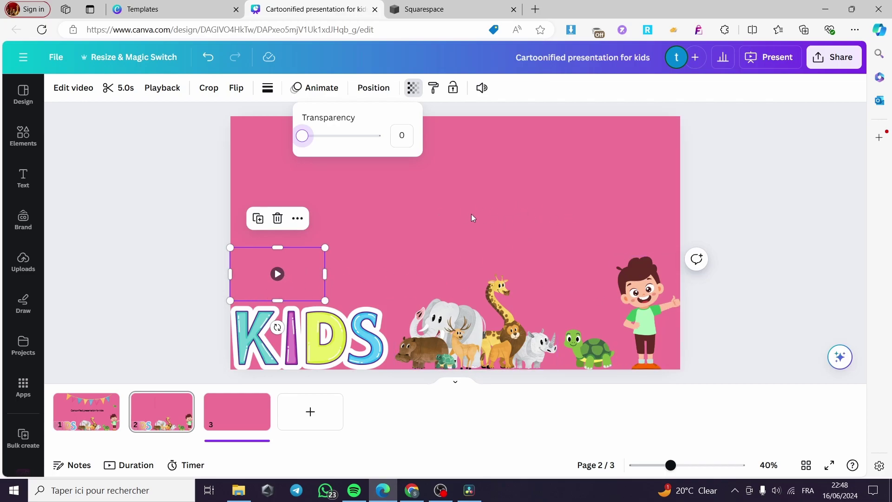
left_click(551, 190)
left_click(454, 199)
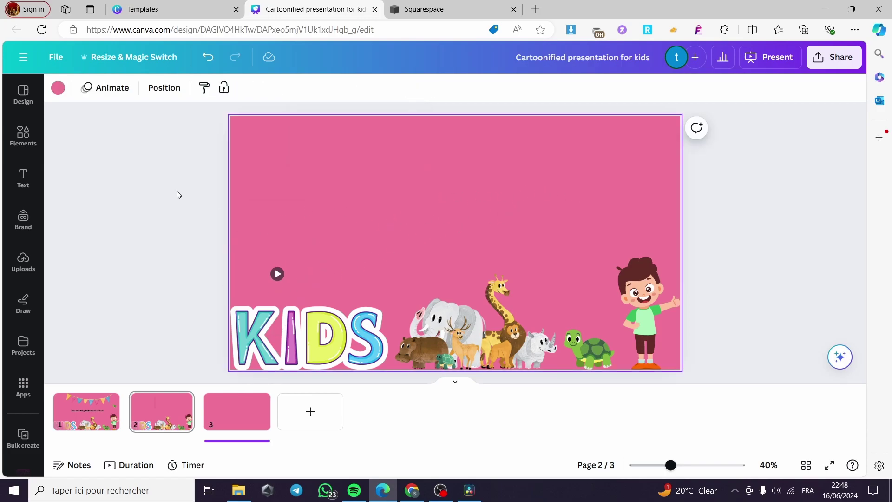
Restore the page 2 video's transparency value to 100.
left_click(284, 264)
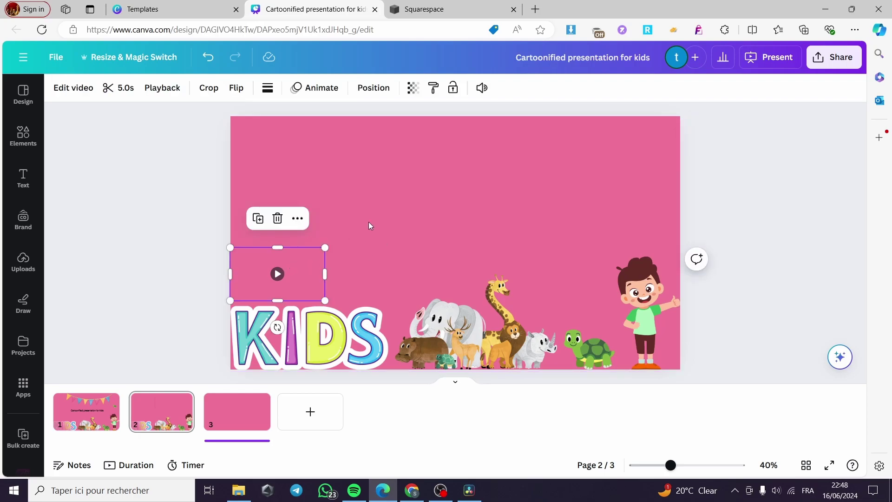
left_click(420, 88)
mouse_move(381, 135)
left_mouse_down()
mouse_move(362, 138)
mouse_move(393, 138)
left_mouse_up()
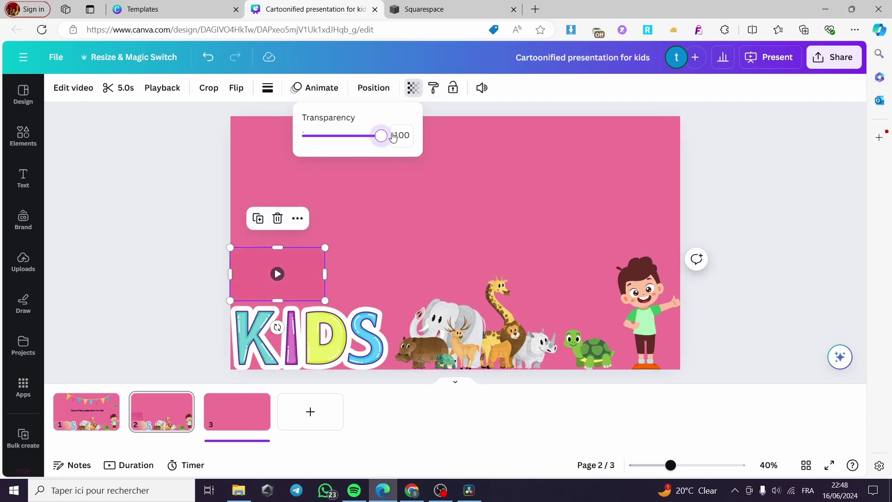
Change the background colour of page 2 to solid white.
left_click(448, 210)
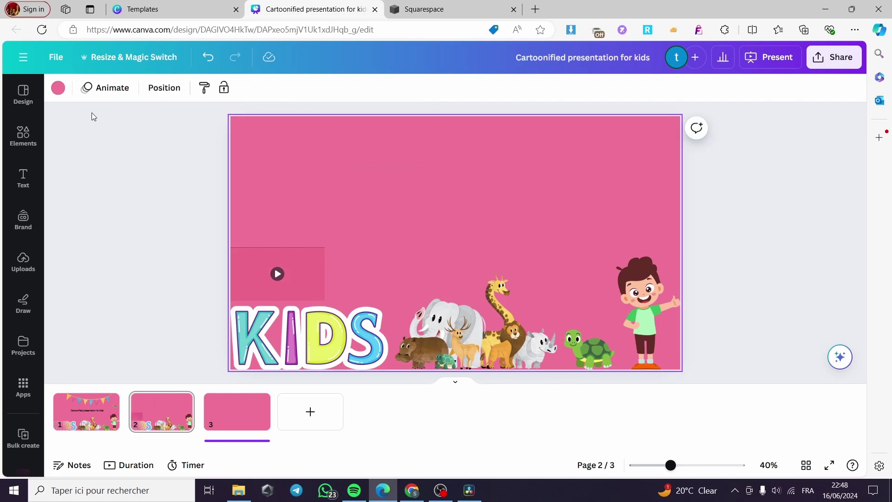
left_click(58, 87)
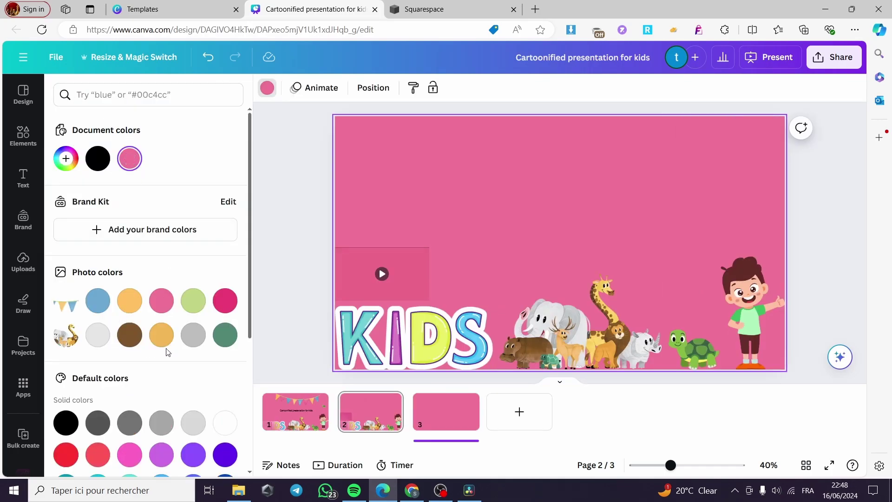
left_click(225, 423)
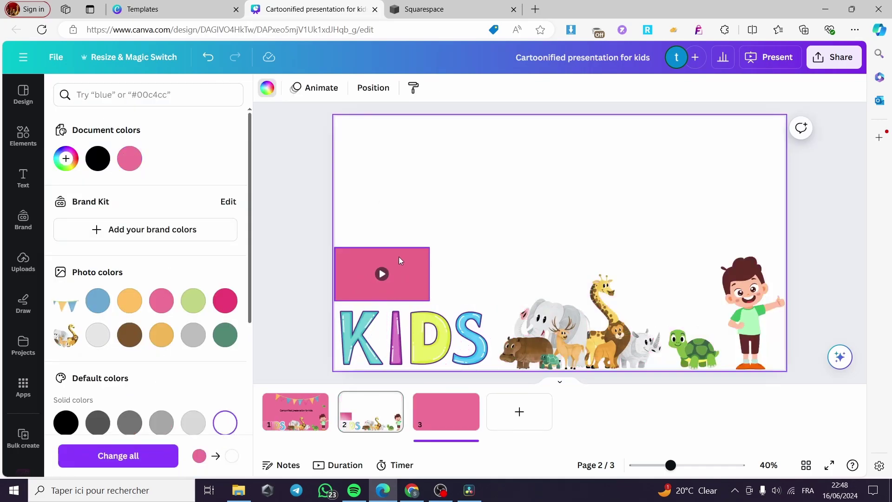
Make the pink video on the white page 2 invisible by setting its transparency to 0, and deselect it.
left_click(424, 267)
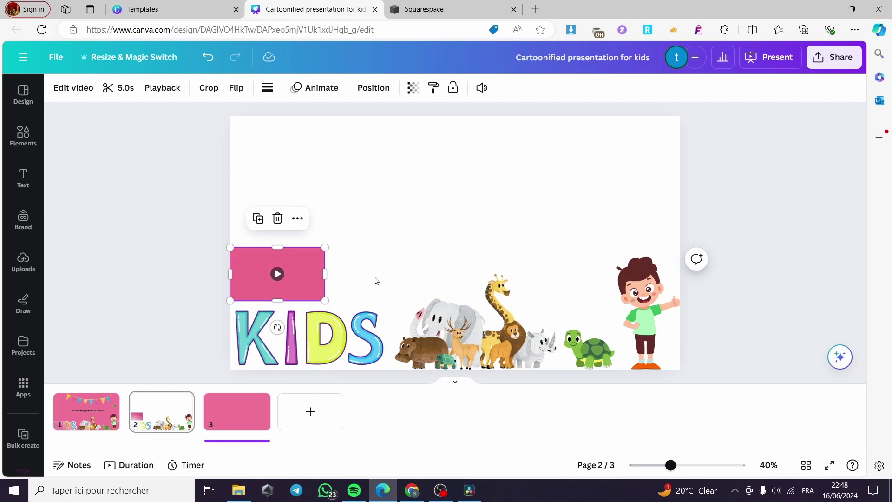
left_click(412, 87)
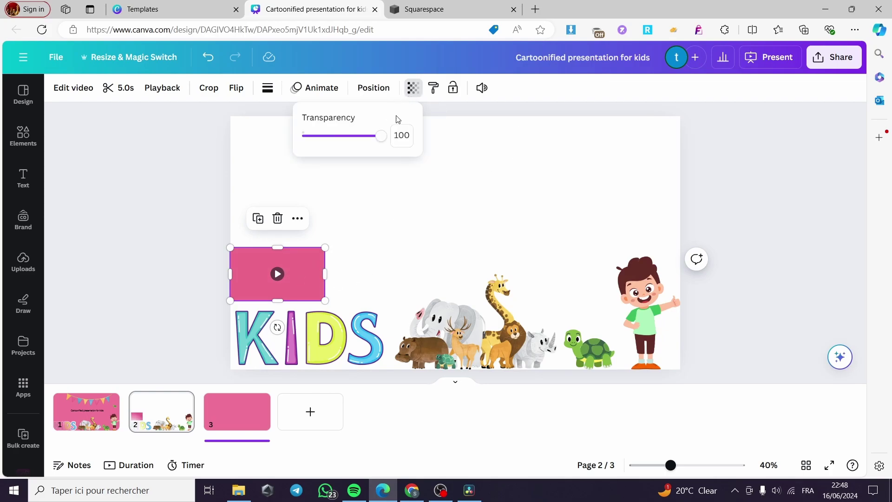
left_click_drag(381, 135, 256, 144)
left_click(181, 188)
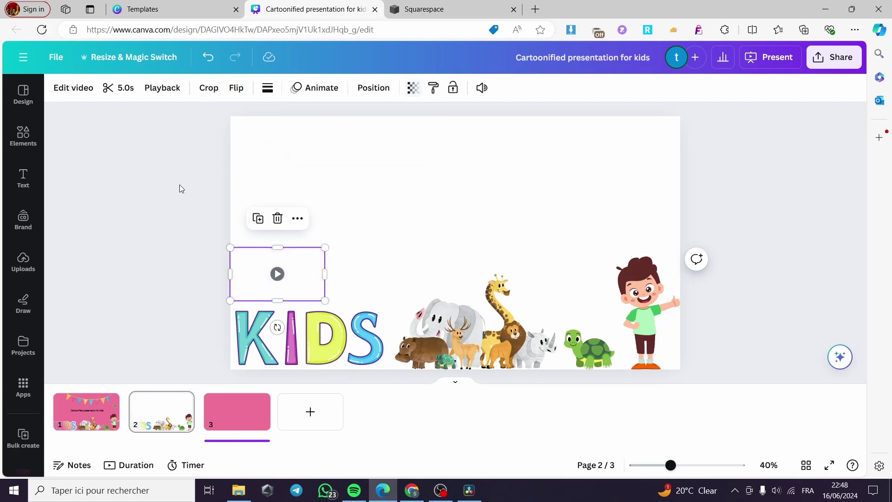
left_click(194, 243)
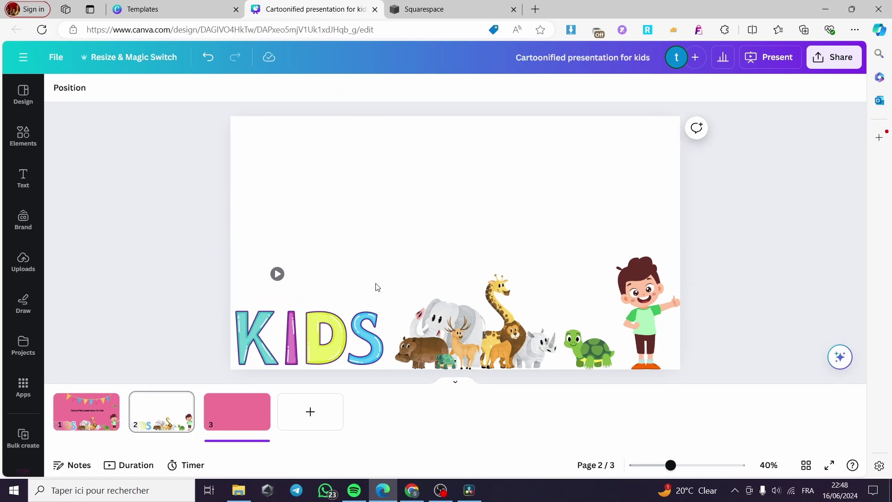